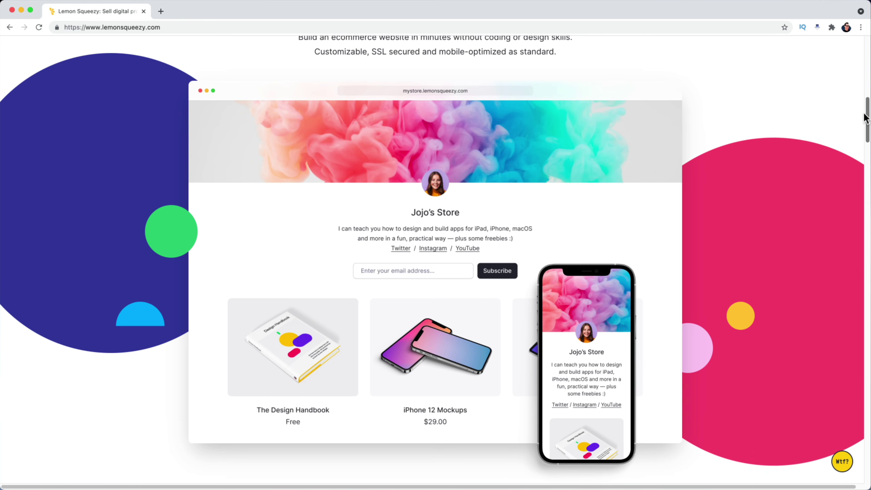
Step: Look through the home page's storefront, product selling and business platform sections, and browse the creator testimonials
scroll(865, 118, "down", 1)
left_click_drag(866, 118, 864, 174)
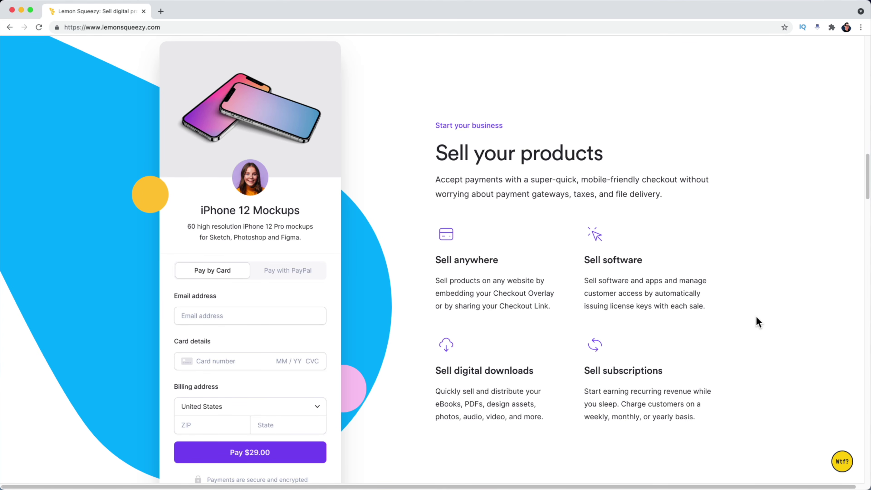
left_click_drag(867, 192, 867, 195)
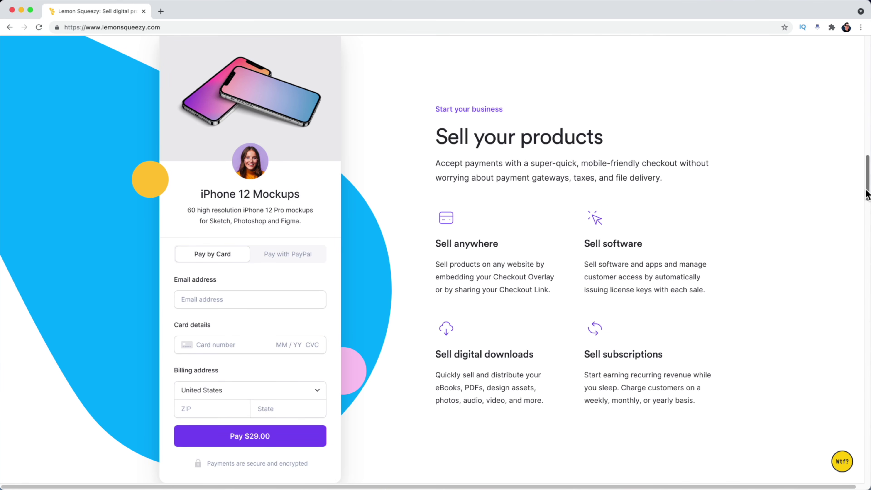
left_click_drag(867, 194, 861, 252)
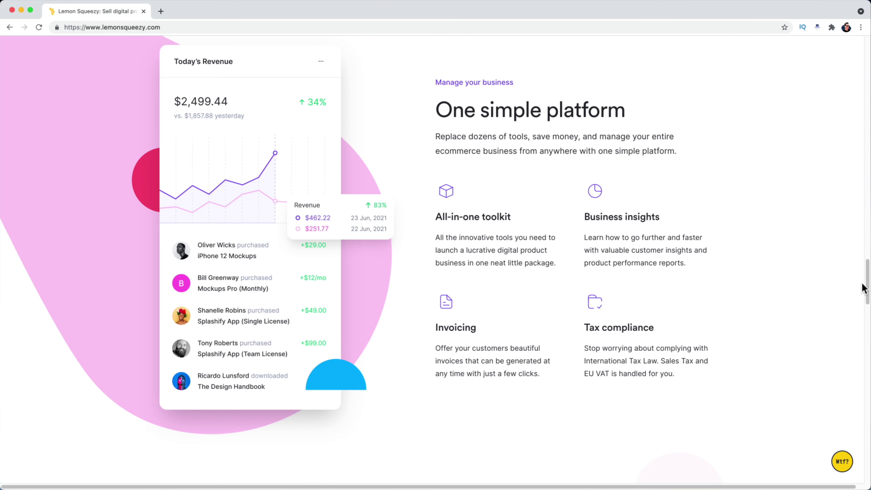
left_click_drag(864, 287, 859, 339)
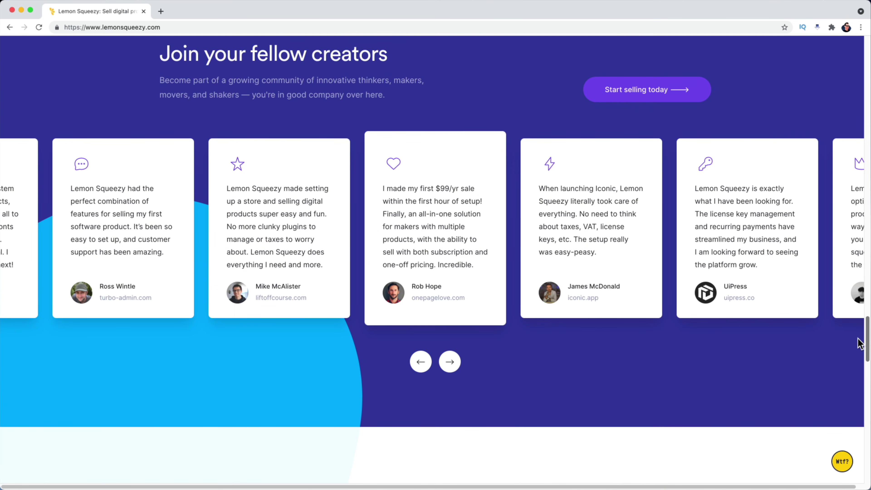
left_click(449, 362)
left_click(450, 362)
left_click(450, 362)
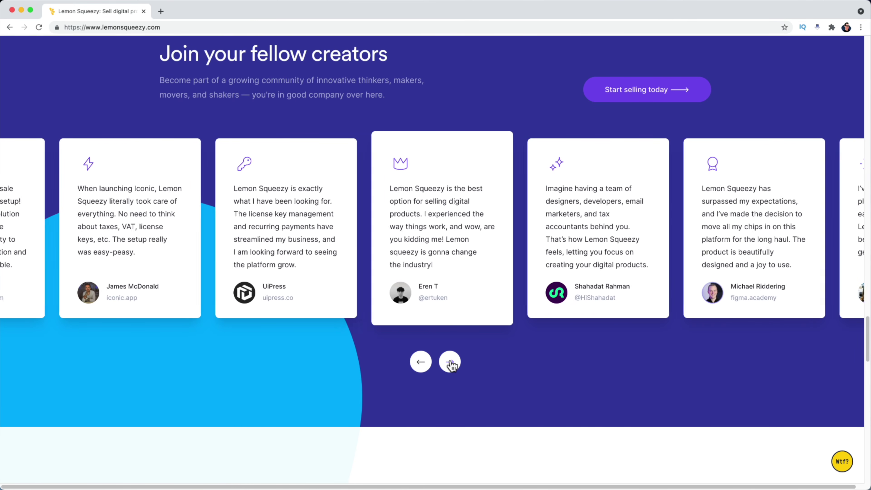
left_click(449, 361)
left_click(450, 362)
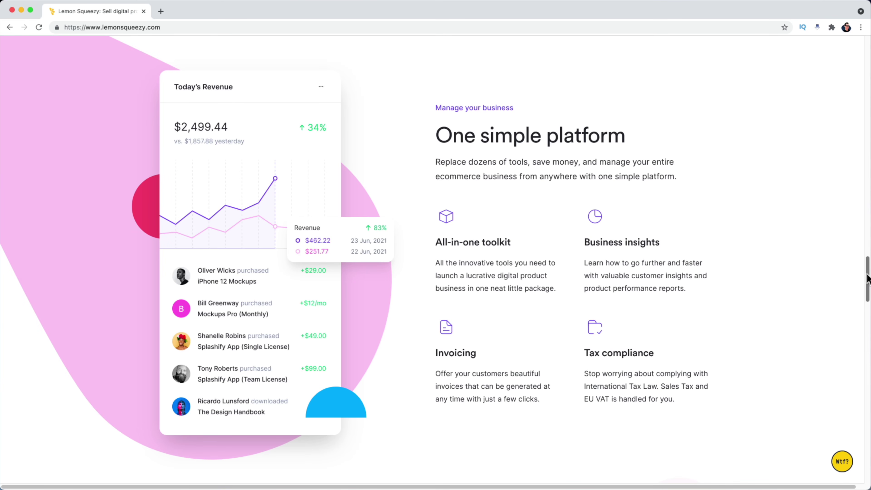
left_click_drag(867, 279, 866, 230)
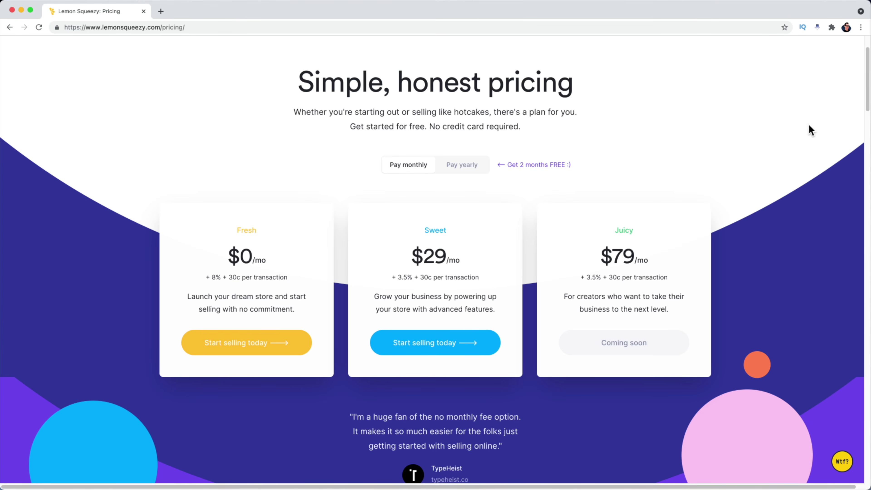
Step: Compare the features of the Fresh, Sweet and Juicy plans on the pricing page, from selling and payments to marketing and extras
scroll(840, 142, "down", 10)
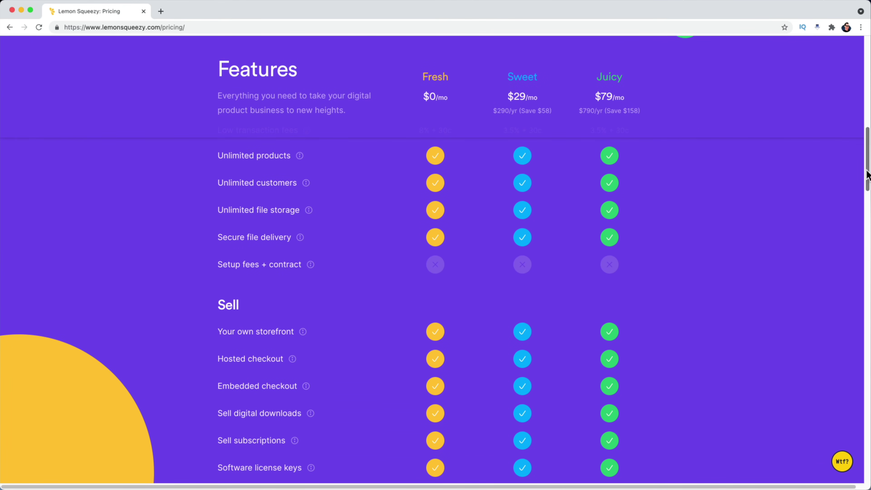
left_click_drag(867, 177, 850, 259)
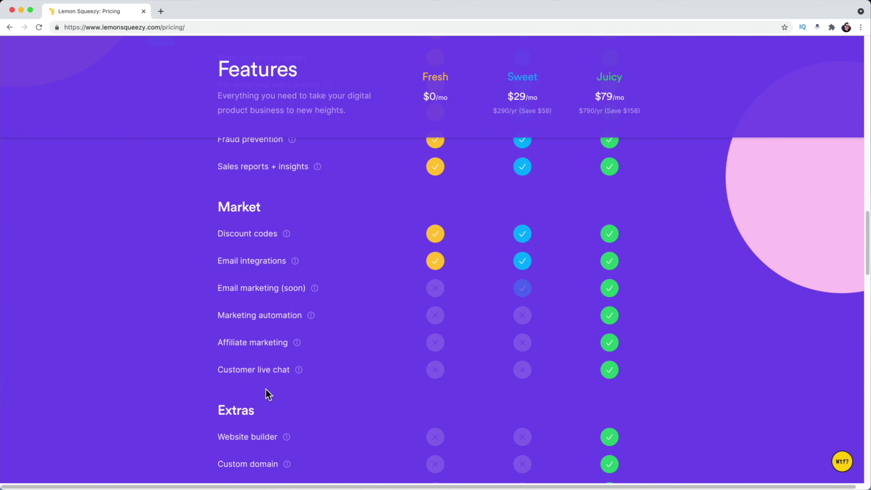
scroll(268, 394, "down", 5)
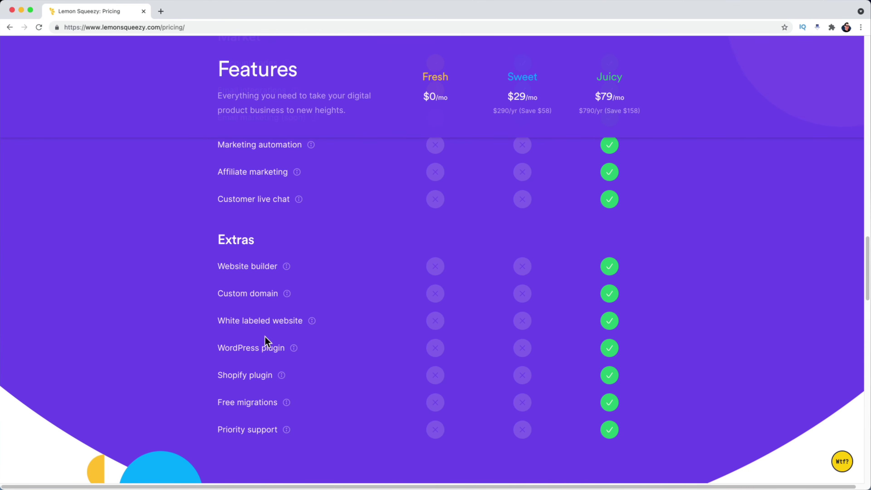
scroll(358, 296, "up", 10)
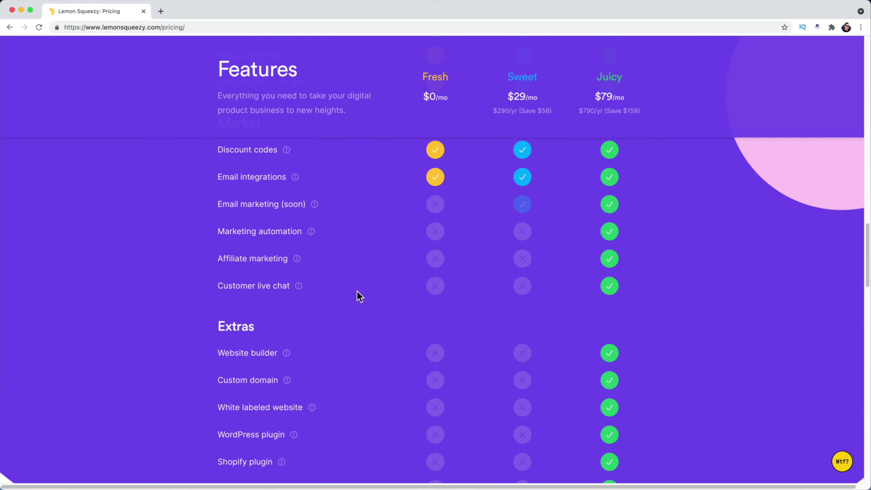
scroll(358, 296, "up", 4)
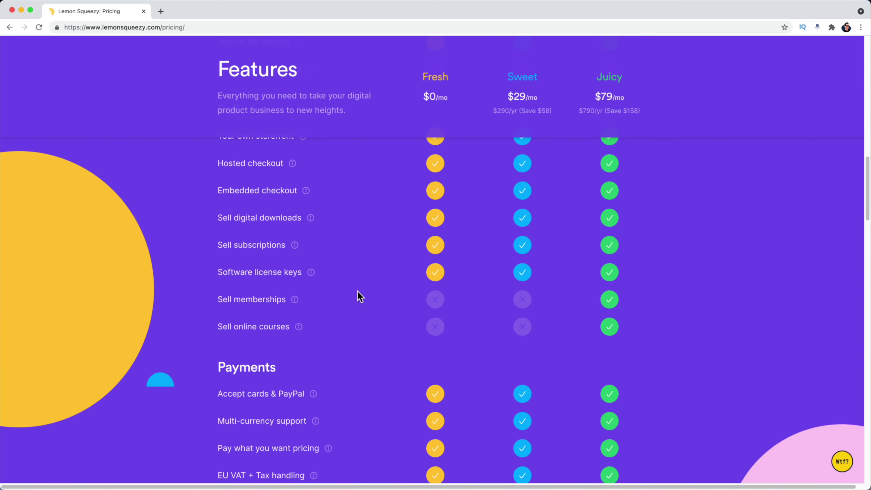
scroll(356, 295, "down", 9)
scroll(359, 296, "down", 4)
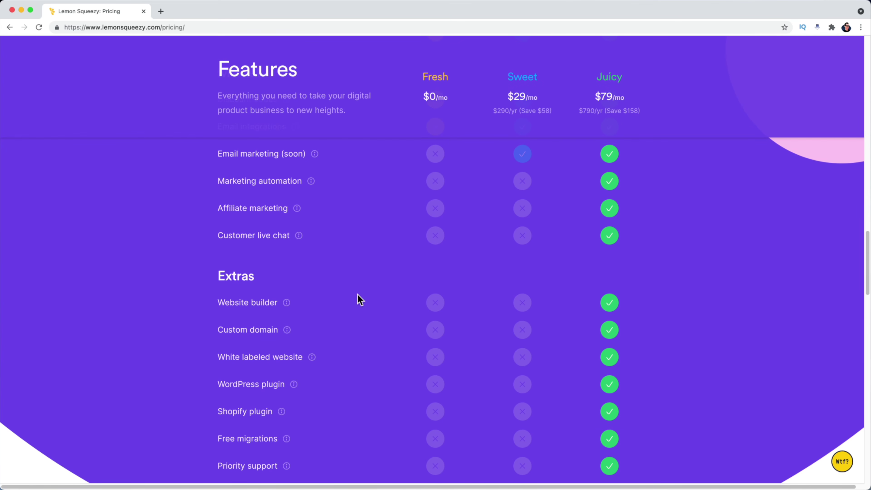
scroll(310, 309, "down", 2)
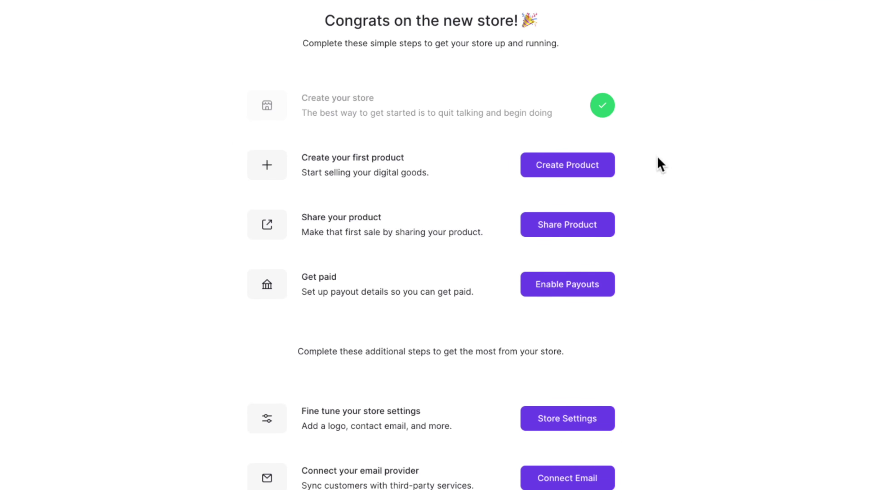
Step: Add a product named "Mastering Mautic" with the description "Learn everything you need to install, setup, and maximize profit with the self hosted marketing automation platform, Mautic."
left_click(599, 173)
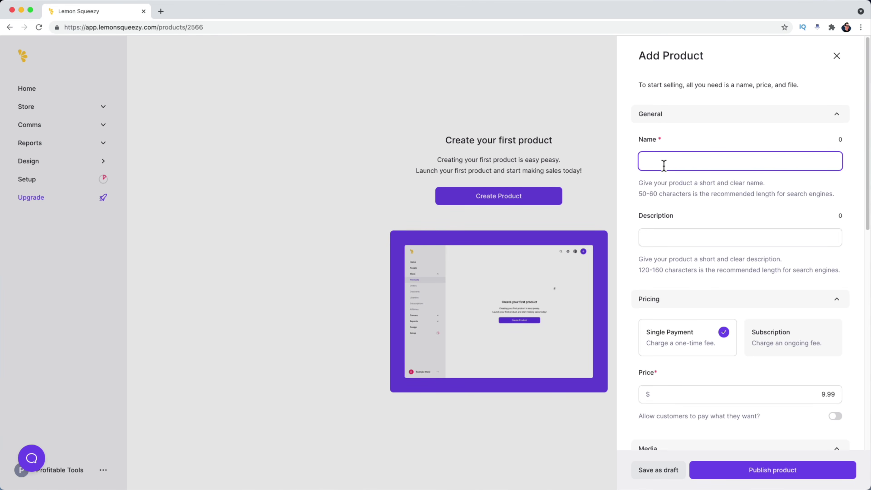
type("Mastering Mautic")
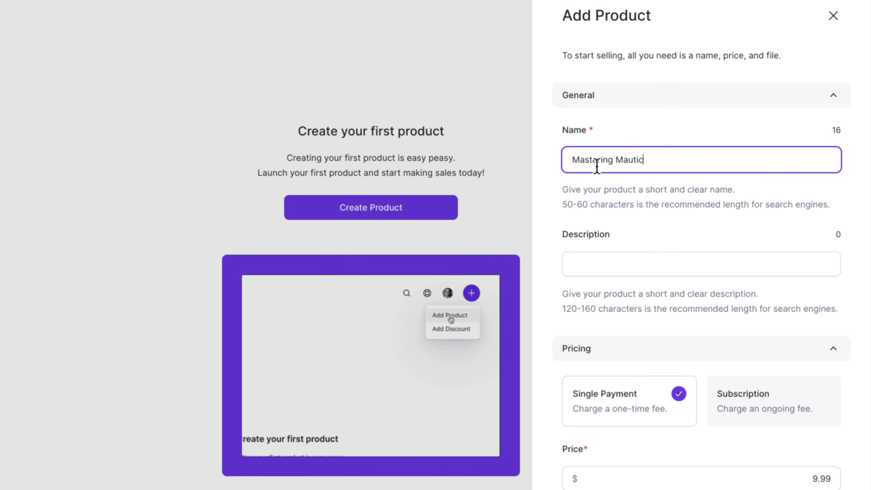
left_click(599, 263)
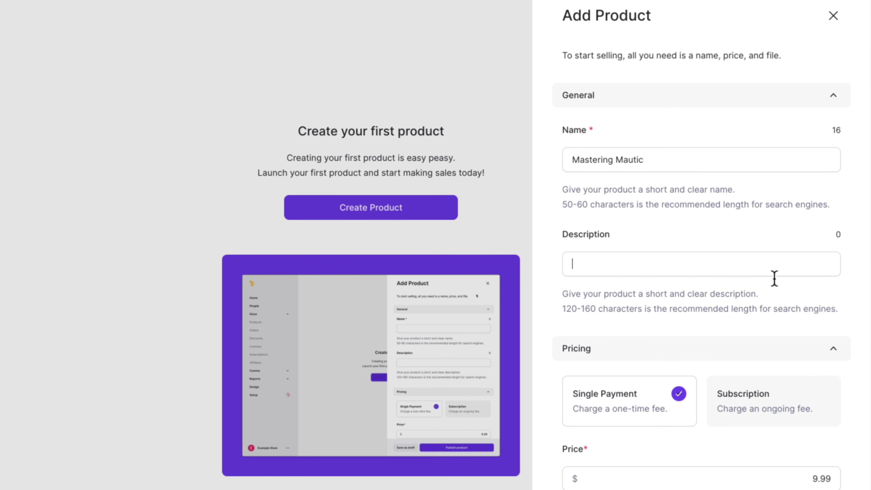
type("Learn everything you need to install, setup, and maximize profit with the self hosted marketing automation platform, Mautic.")
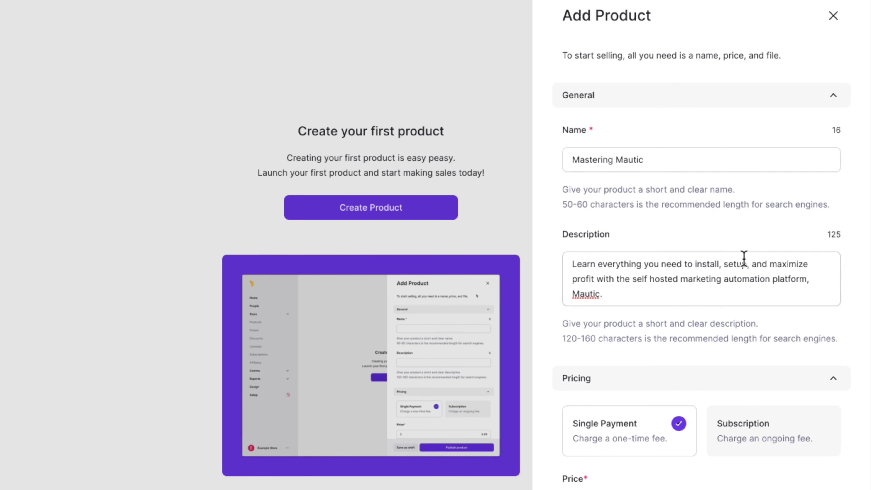
Step: Set the product's single-payment price to $79.00
scroll(741, 256, "down", 1)
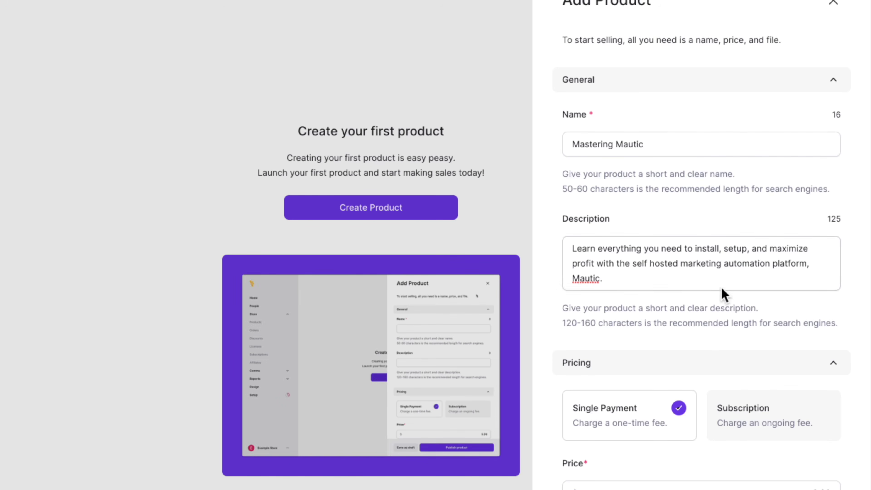
scroll(727, 299, "down", 5)
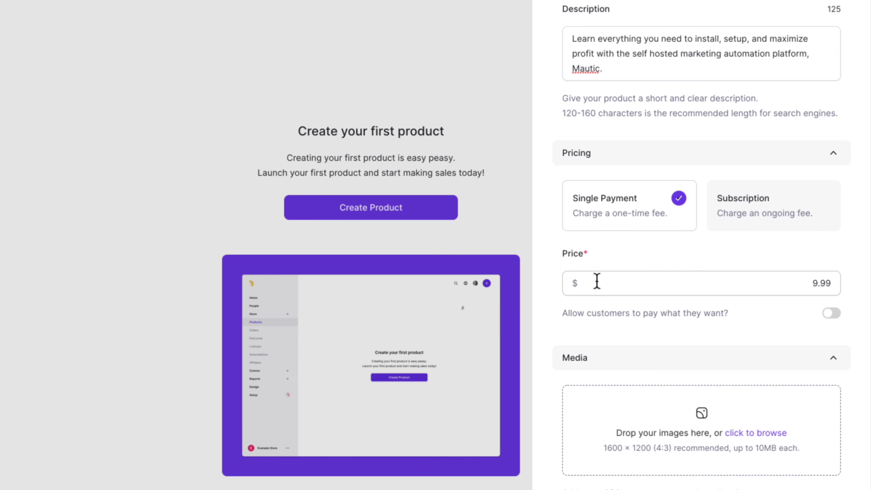
left_click(597, 281)
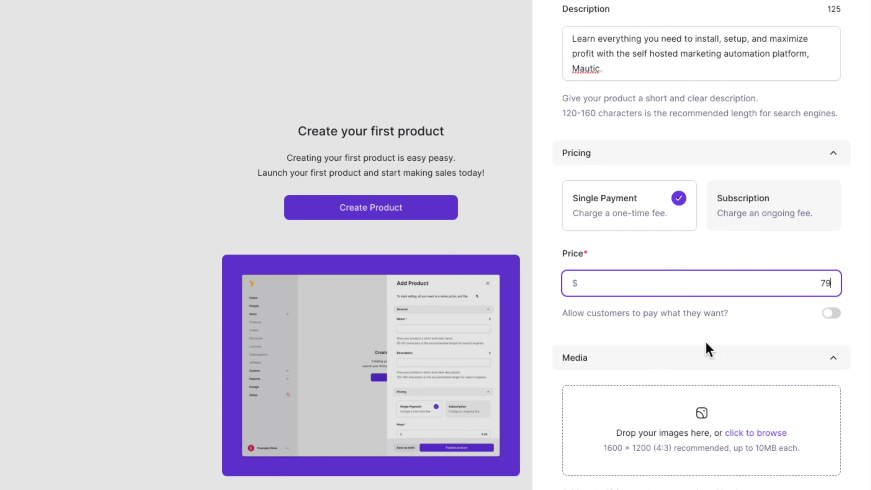
left_click(564, 331)
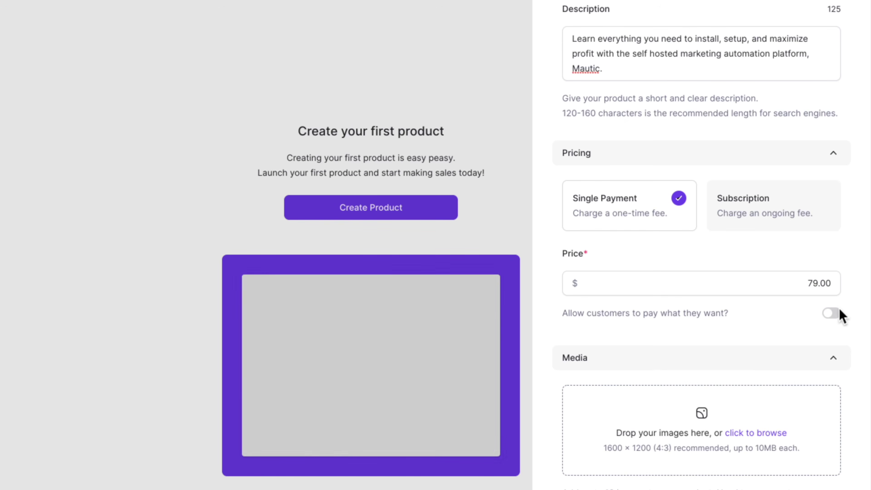
Step: Try out pay-what-you-want pricing and a yearly subscription for the product, and return it to a single payment
left_click(833, 314)
left_click(660, 280)
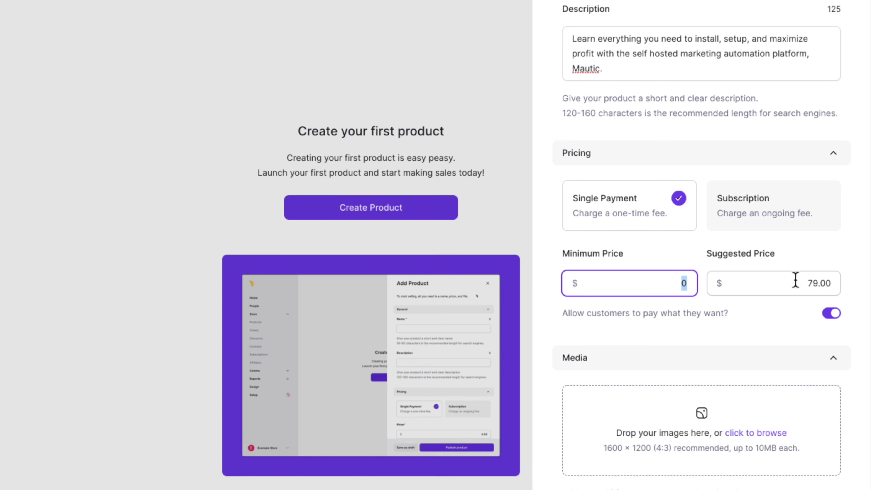
left_click(769, 216)
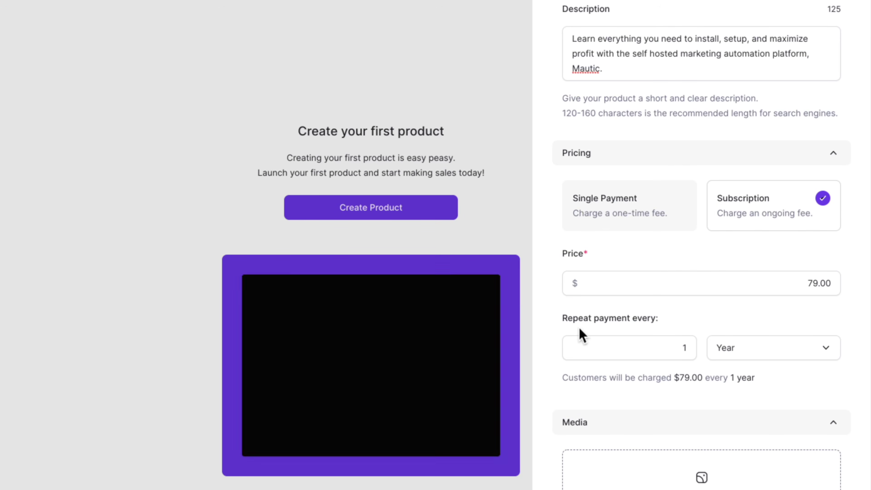
left_click(761, 356)
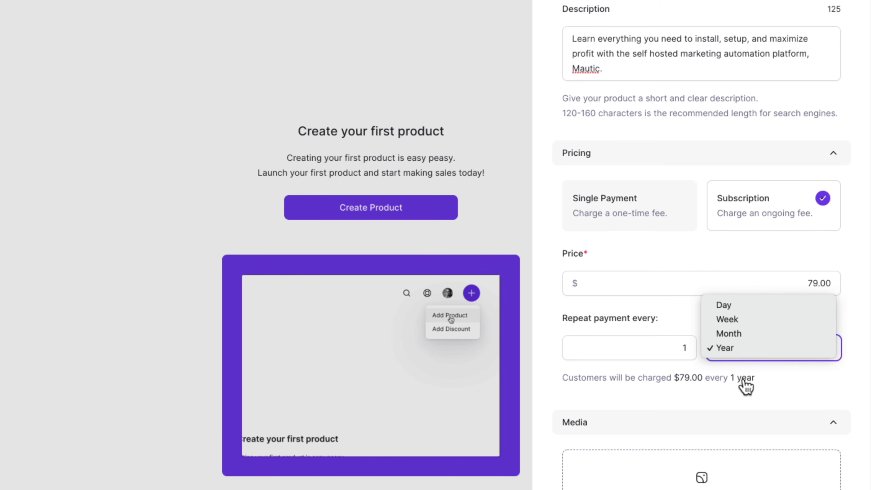
left_click(772, 360)
left_click(652, 220)
Step: Upload "Concept 2.jpg" as the product image and "Mautic FAQs.m4v" as the file customers receive
scroll(655, 244, "down", 5)
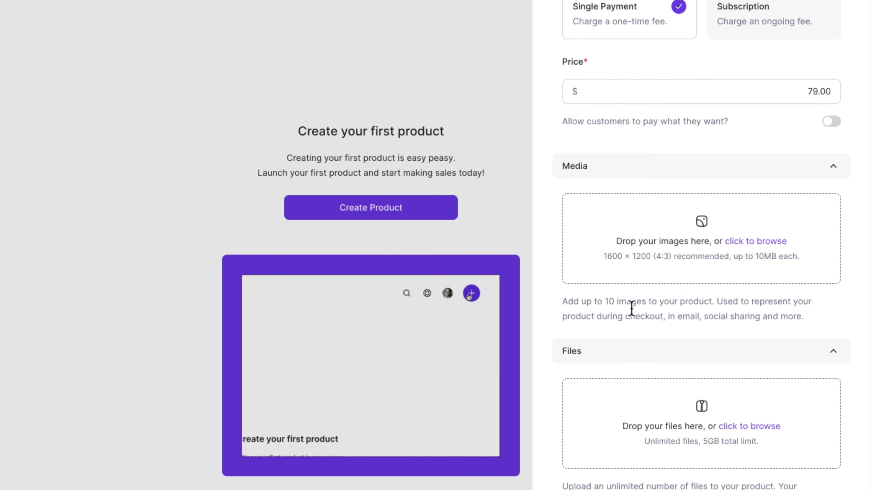
scroll(816, 327, "down", 5)
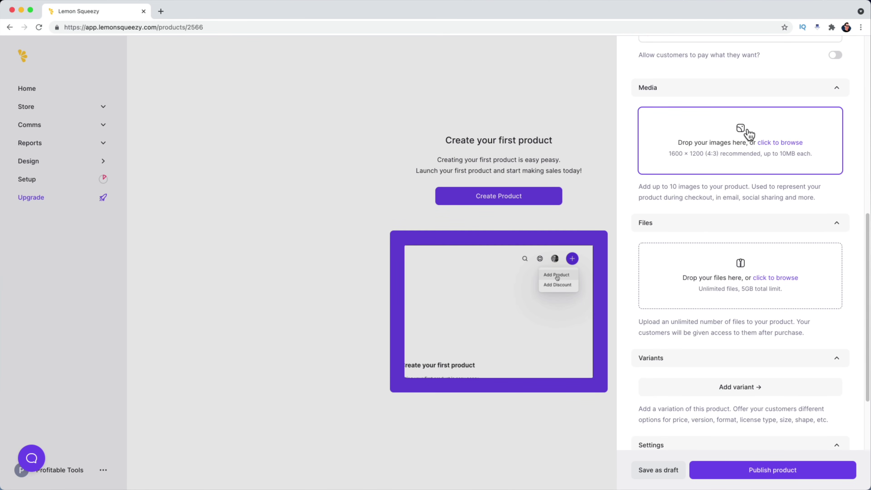
left_click_drag(749, 139, 768, 147)
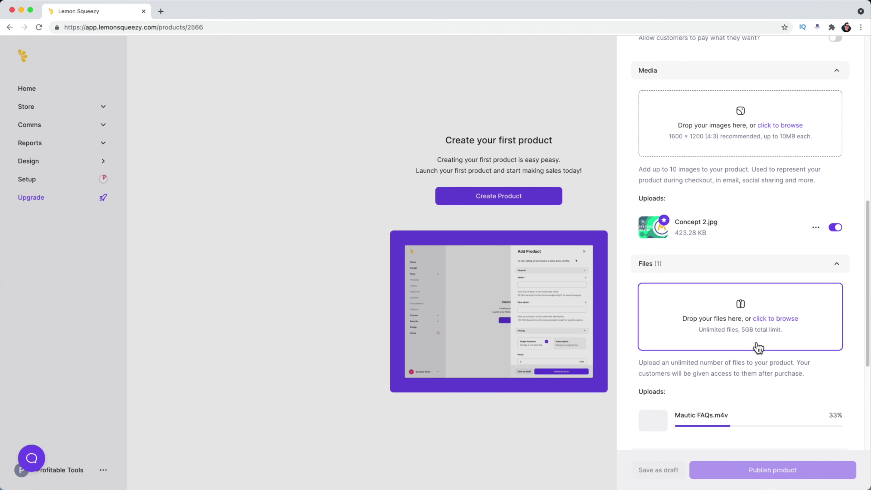
Step: Try out license key generation for the product with an unlimited license length and an unlimited activation limit
scroll(766, 365, "down", 3)
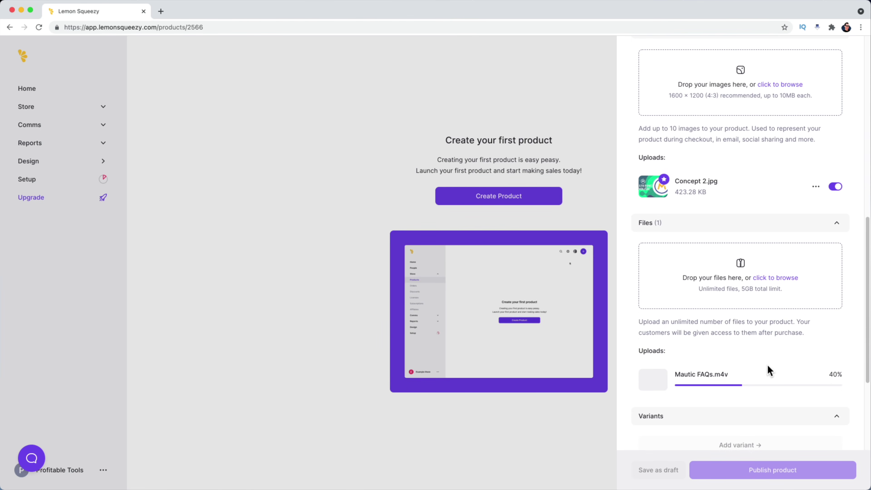
scroll(762, 371, "down", 1)
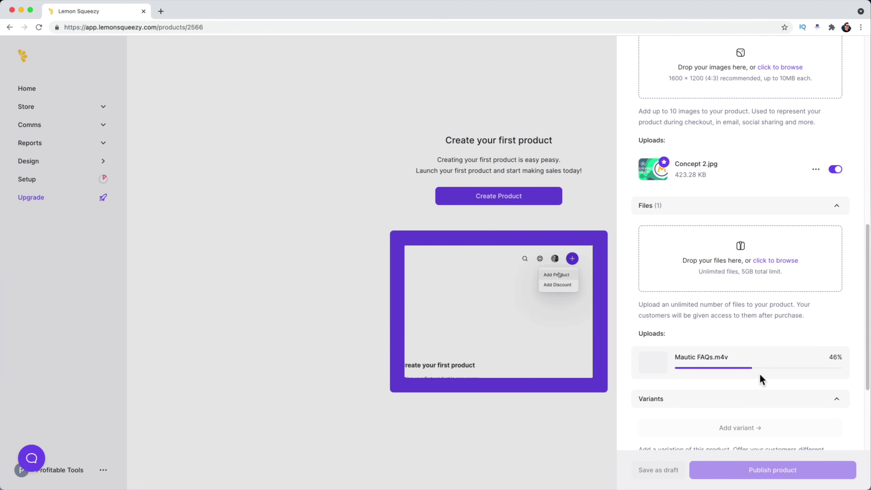
scroll(759, 373, "down", 1)
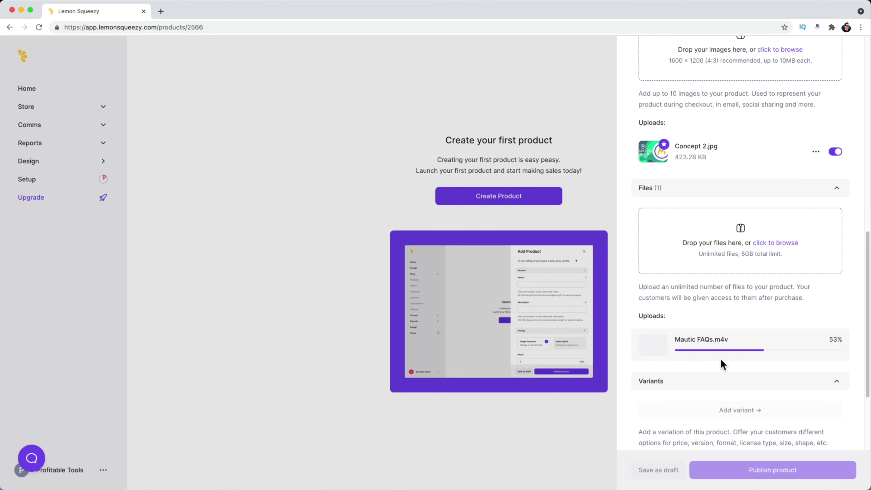
scroll(723, 359, "down", 7)
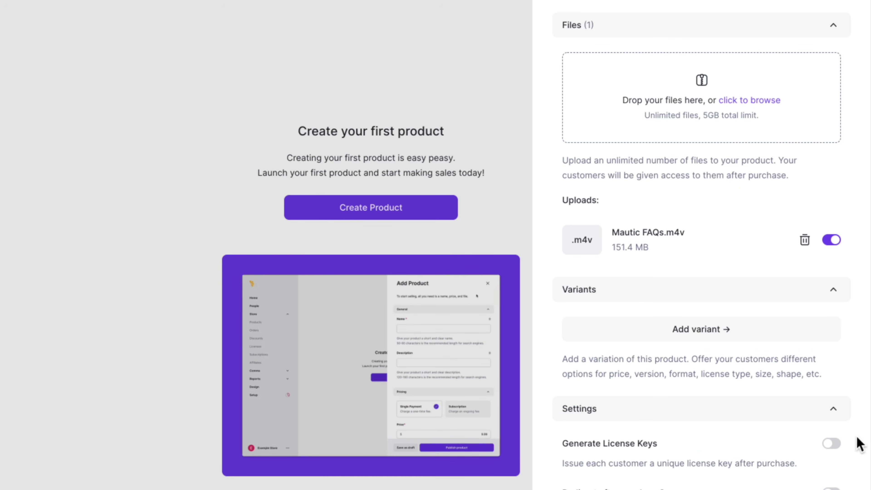
left_click(833, 444)
scroll(706, 469, "down", 3)
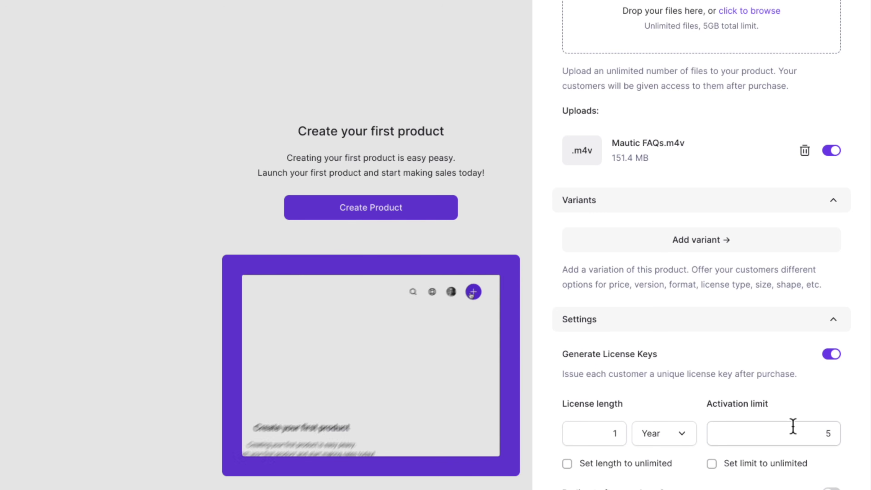
left_click(807, 432)
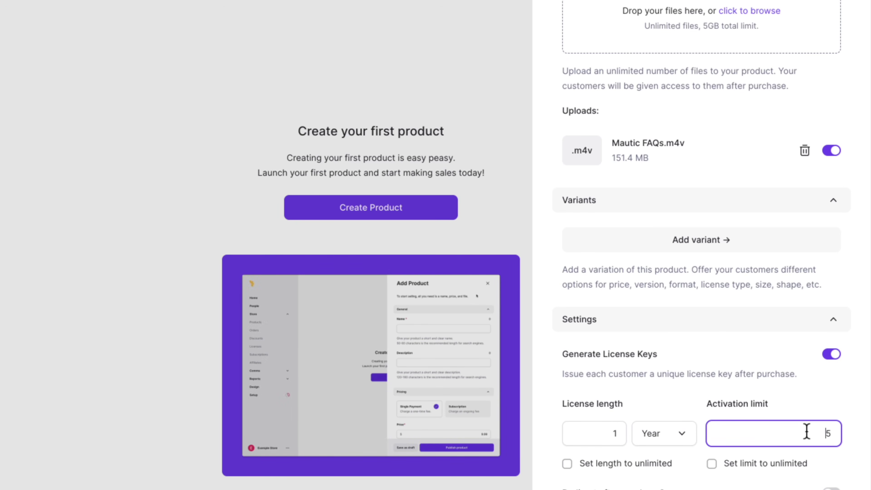
left_click(661, 436)
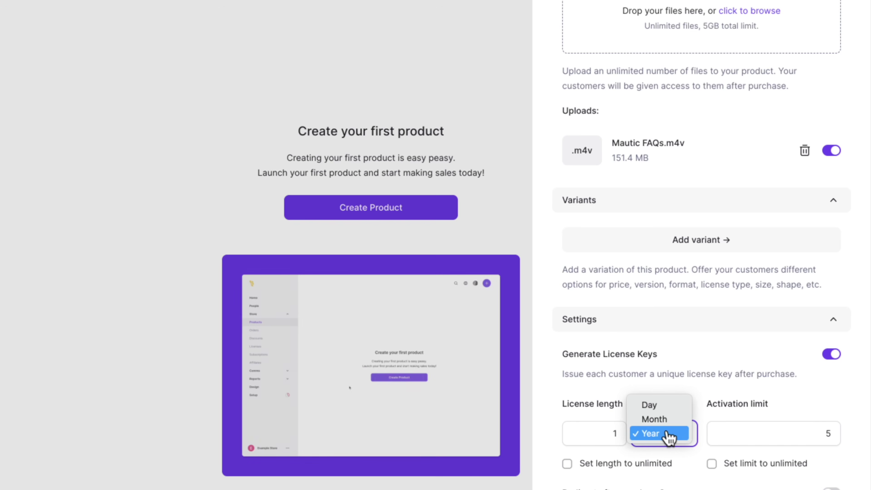
left_click(679, 464)
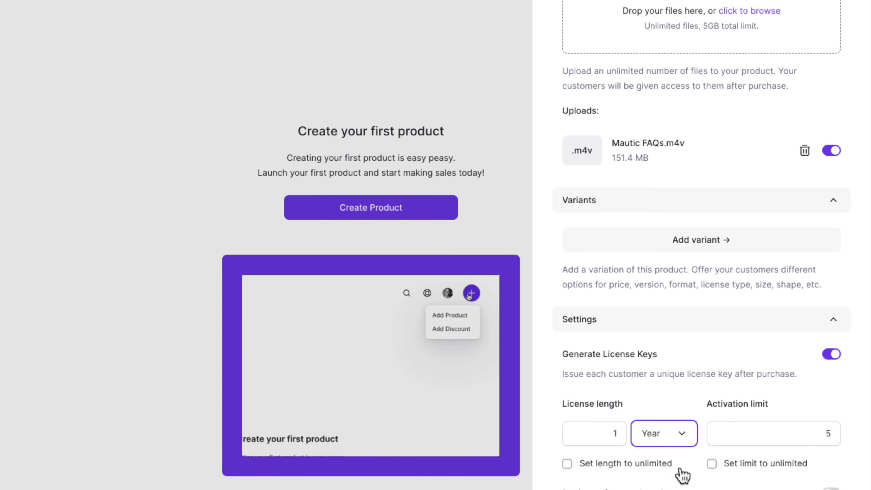
left_click(633, 463)
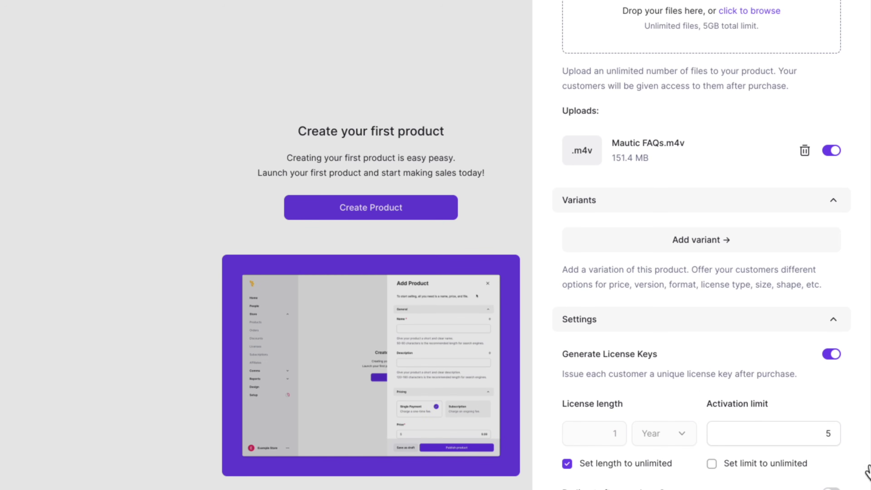
left_click(765, 467)
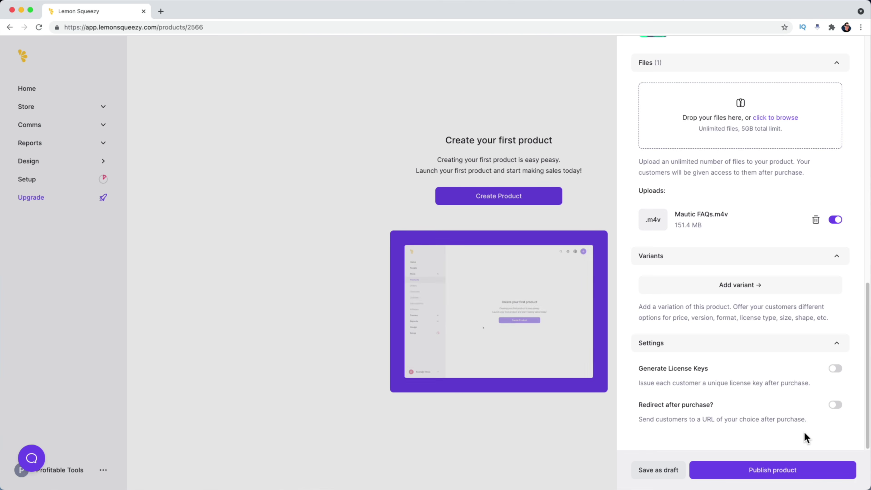
Step: Try out redirecting customers after purchase and turn the redirect off again
left_click(835, 405)
scroll(754, 407, "down", 1)
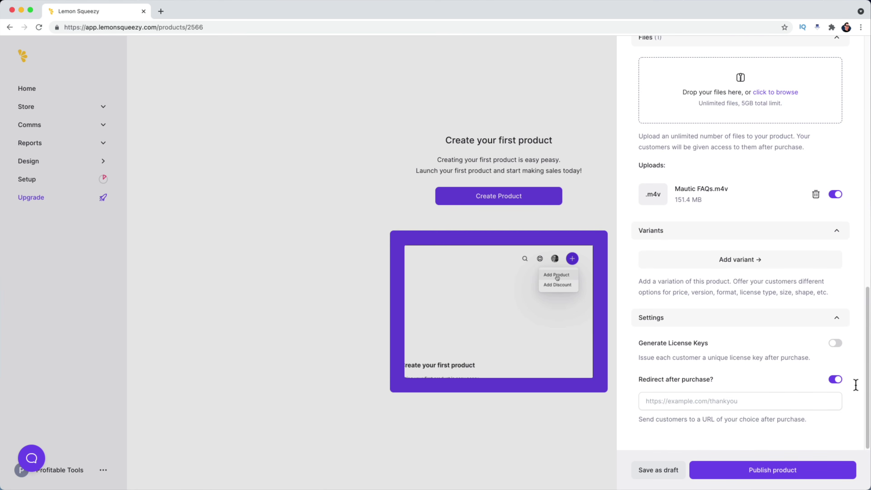
left_click(836, 379)
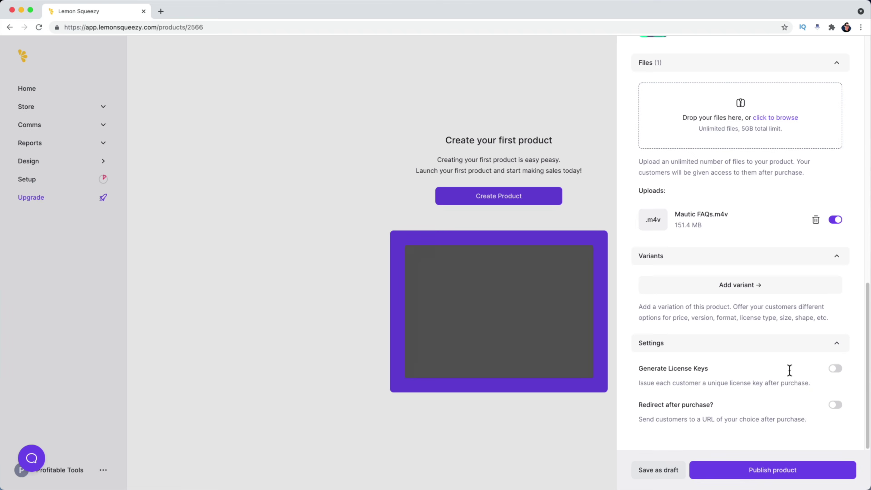
Step: Publish the "Mastering Mautic" product and close its product details
left_click(765, 475)
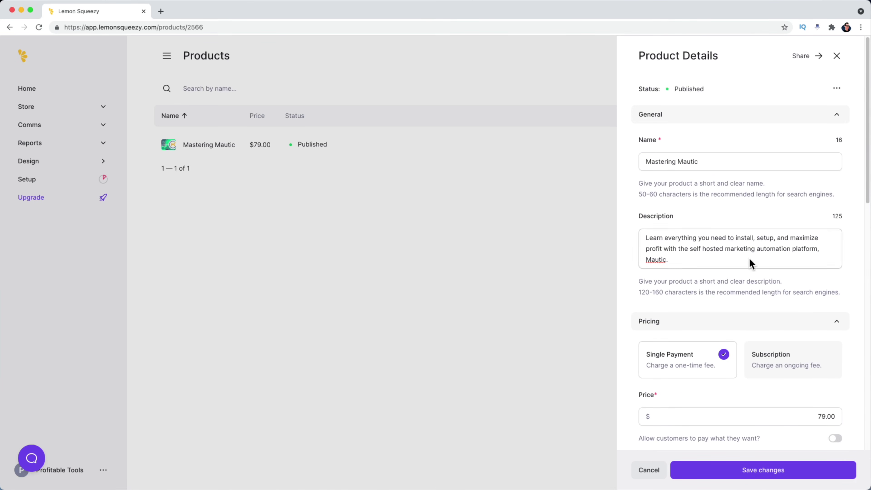
left_click(839, 57)
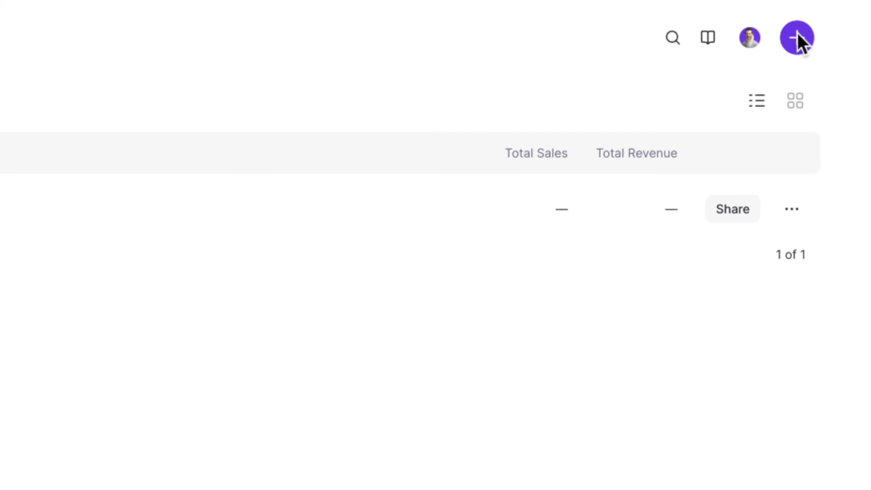
Step: Try out a new discount limited to the "Mastering Mautic" product, look through its remaining settings, and close it unpublished
left_click(798, 36)
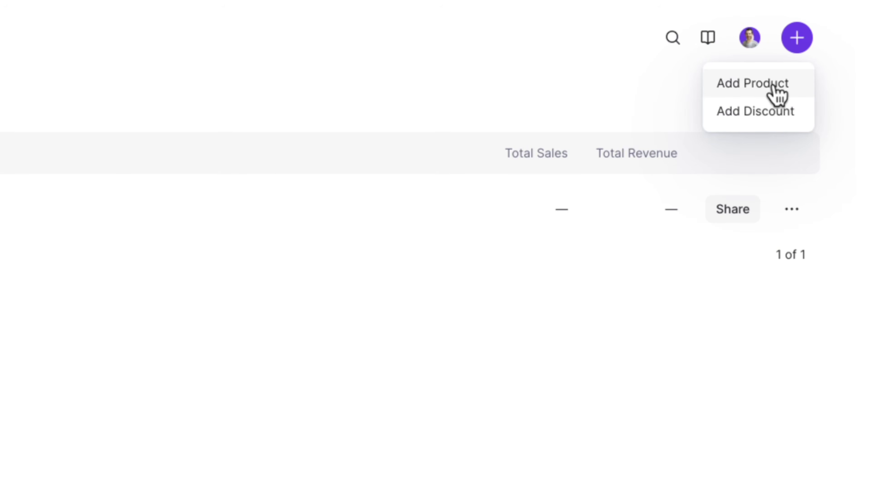
left_click(770, 110)
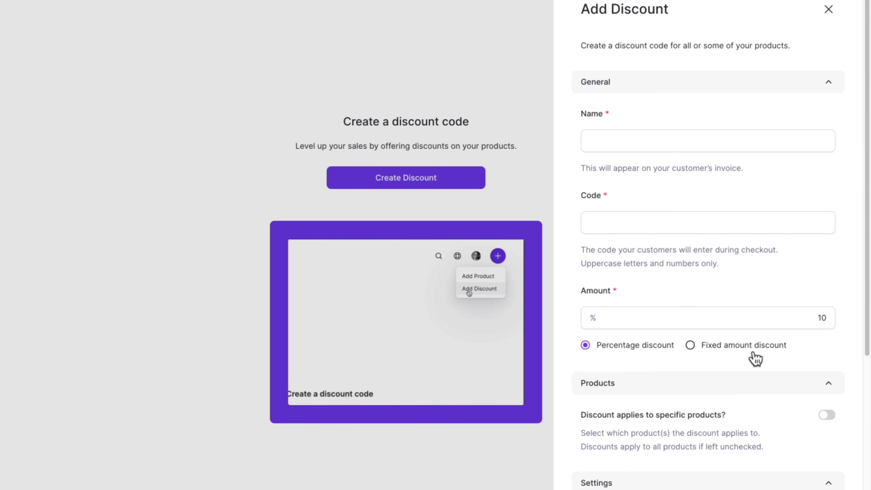
scroll(754, 357, "down", 5)
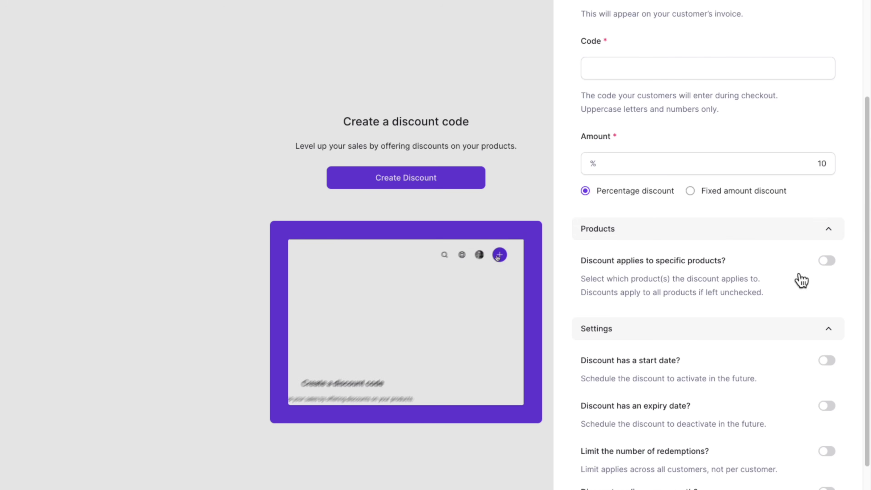
left_click(826, 262)
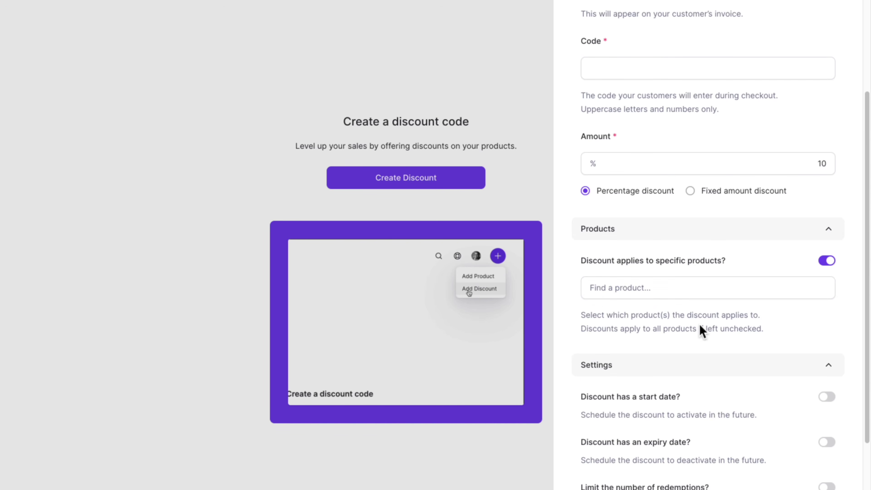
left_click(632, 289)
left_click(592, 312)
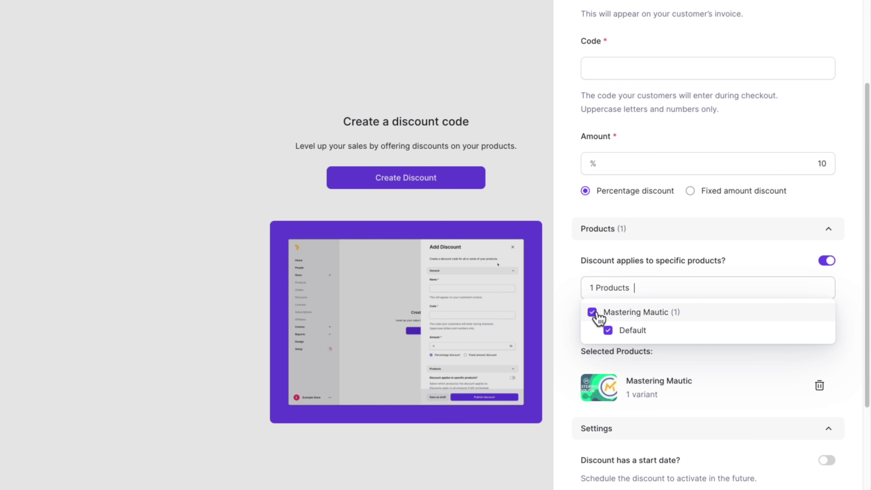
left_click(713, 273)
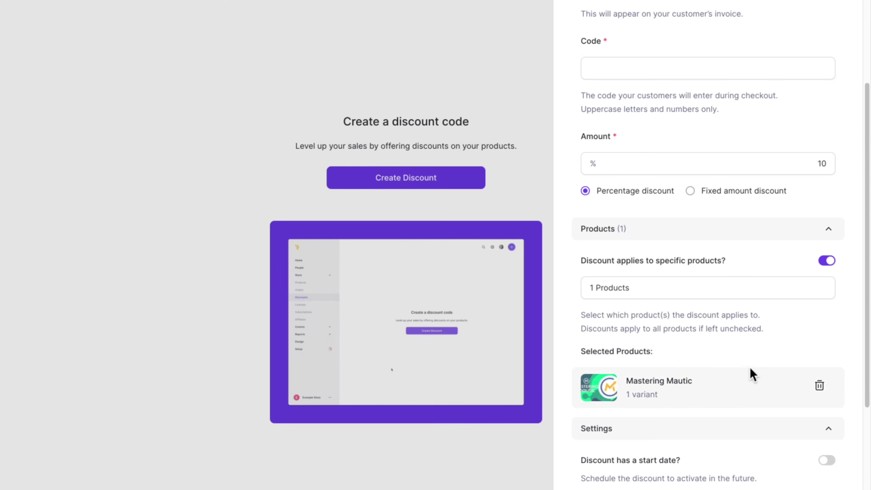
scroll(750, 373, "down", 3)
scroll(750, 373, "down", 2)
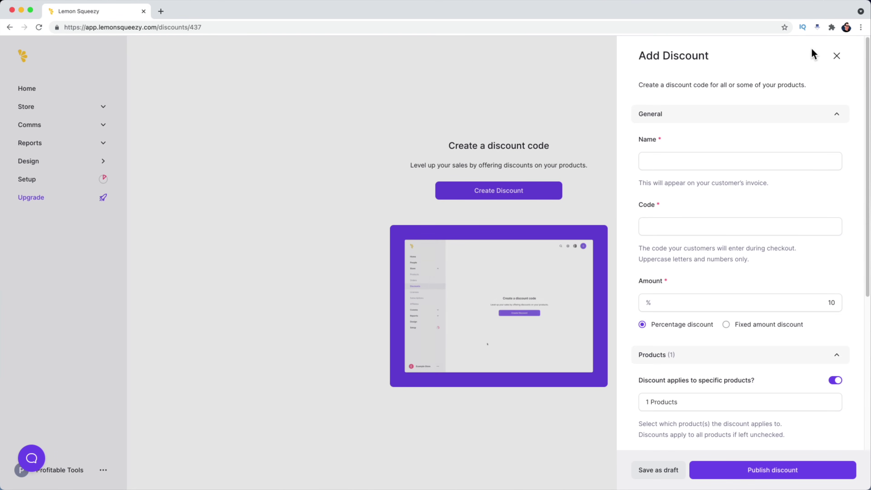
left_click(837, 57)
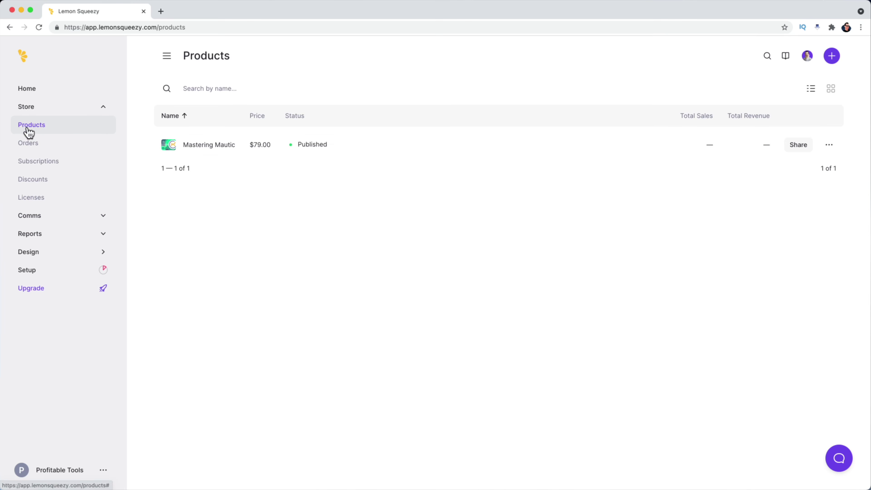
Step: Open the share options of "Mastering Mautic" and preview its checkout with the store logo, product media and description each hidden and restored
left_click(795, 151)
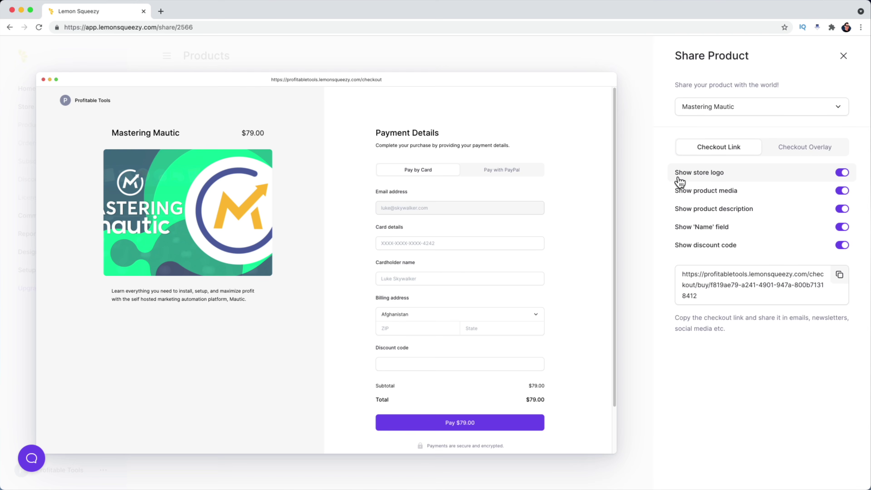
left_click(843, 174)
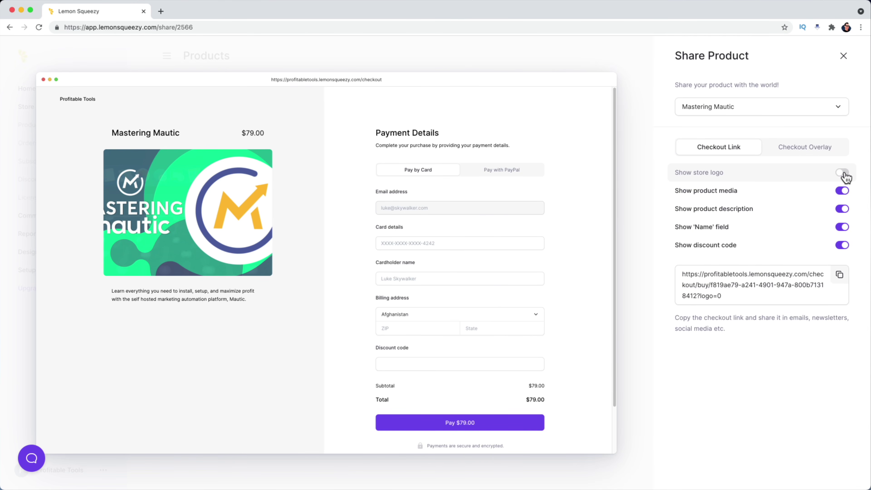
left_click(844, 174)
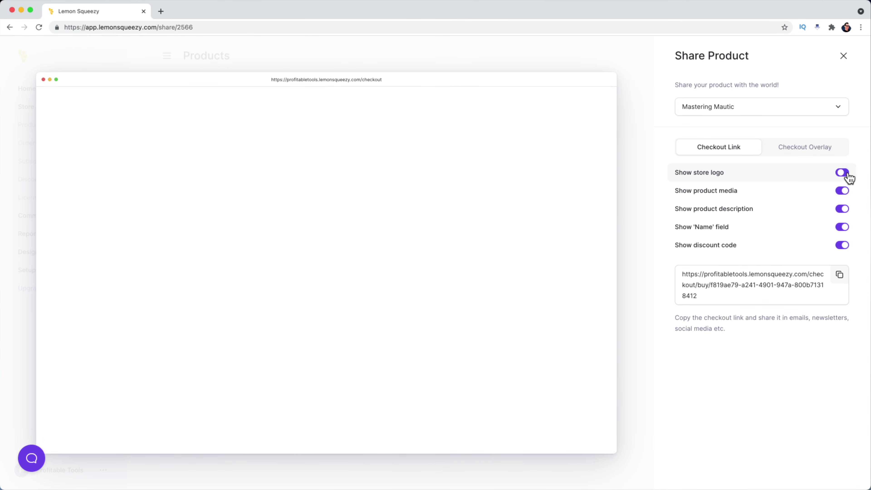
left_click(845, 191)
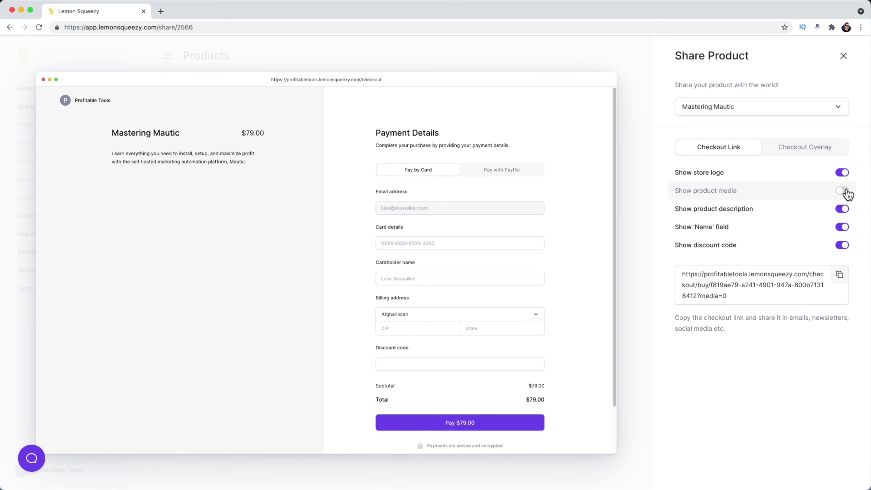
left_click(846, 191)
left_click(844, 210)
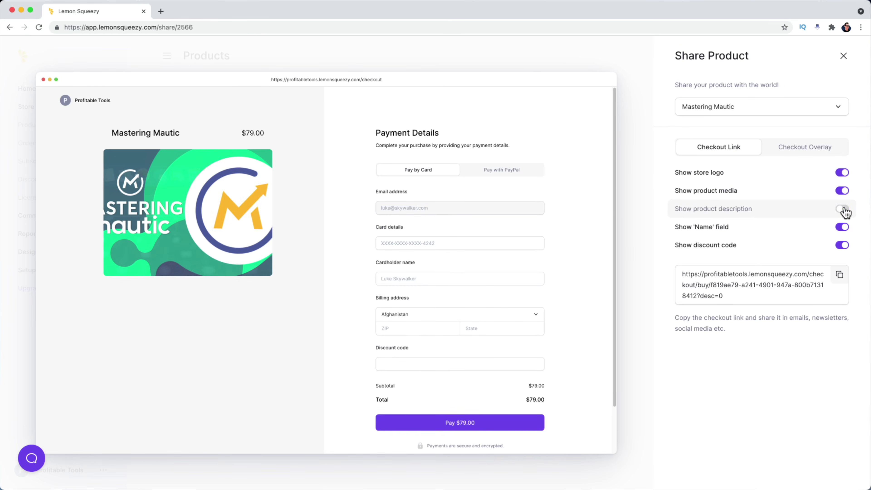
left_click(844, 210)
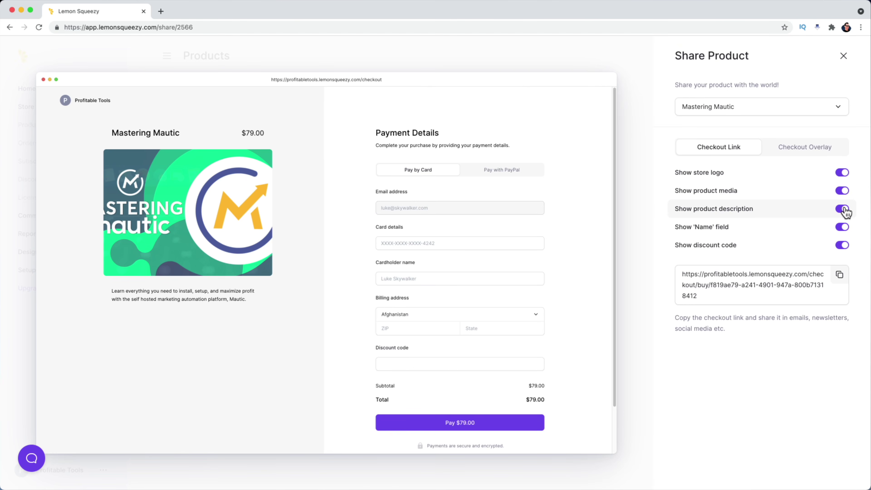
Step: Try out hiding the 'Name' field on the checkout page and show it again
left_click(847, 227)
left_click(846, 228)
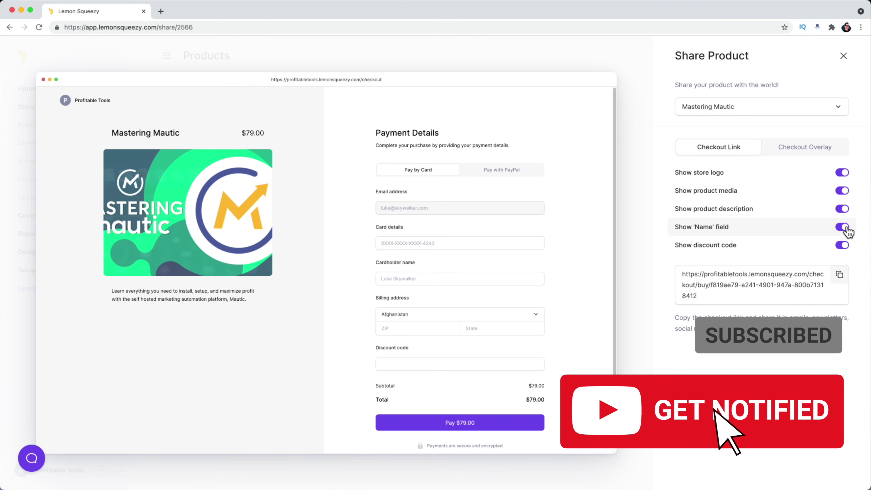
left_click(847, 228)
left_click(847, 228)
left_click(847, 229)
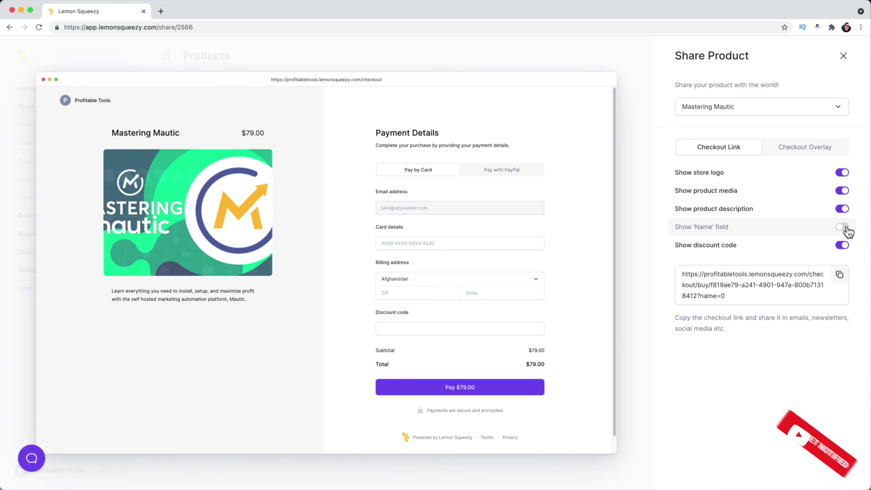
left_click(846, 229)
left_click(847, 229)
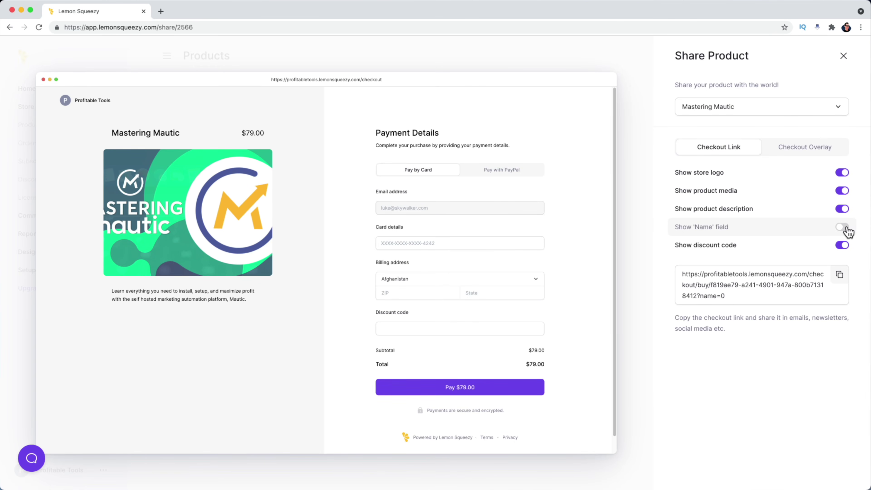
left_click(847, 228)
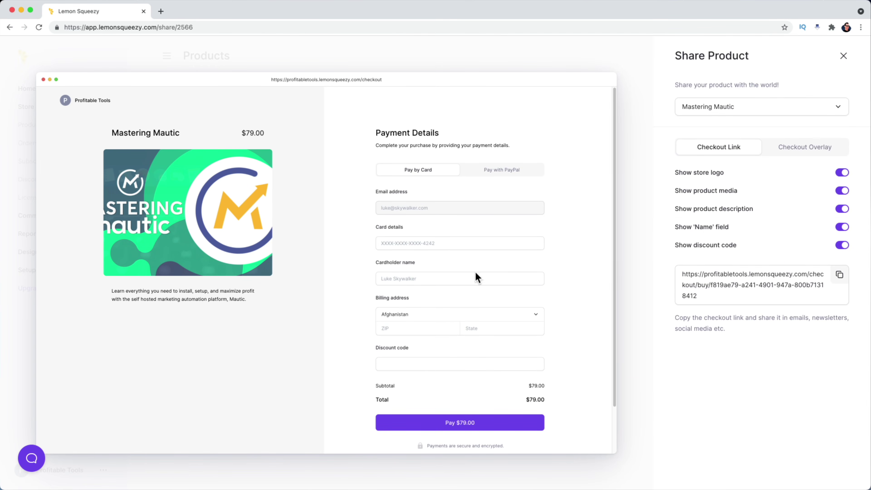
left_click(846, 227)
left_click(846, 228)
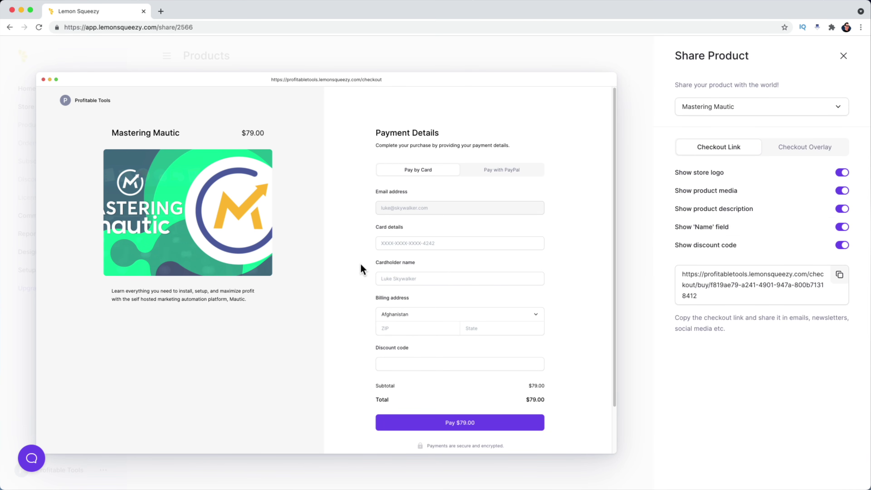
Step: Hide the discount code field on the checkout page and copy the product's checkout link
left_click(842, 245)
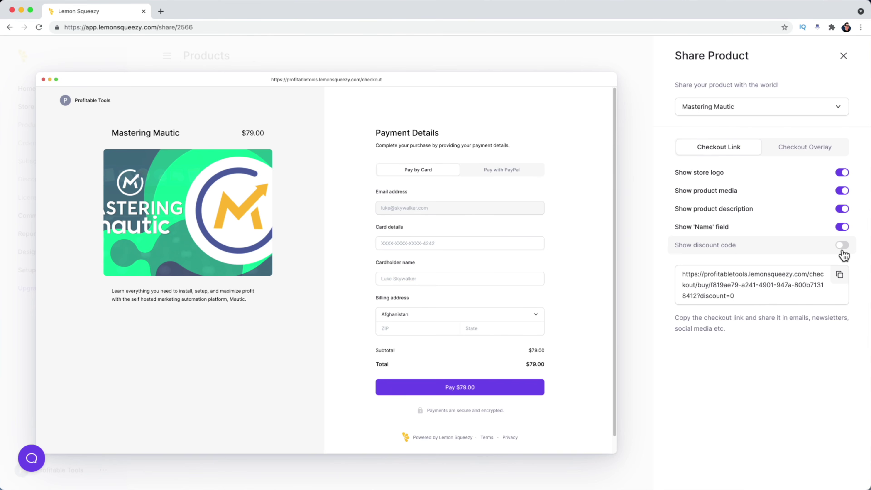
left_click(839, 278)
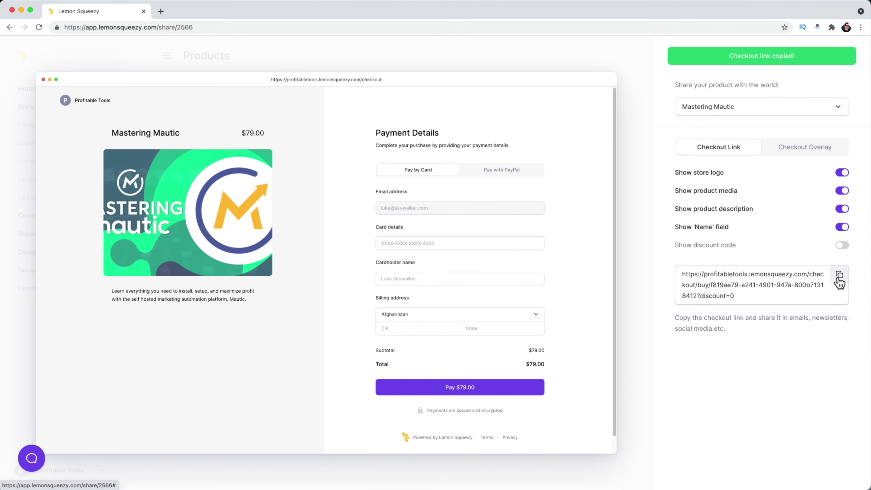
Step: Open the copied checkout link in a new browser tab and look through the live checkout page
key("super+t")
key("super+v")
key("Return")
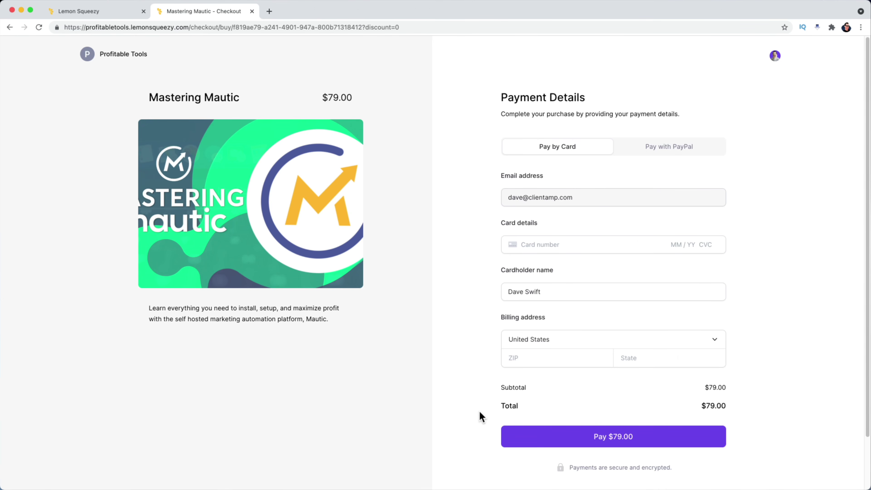
scroll(602, 314, "down", 3)
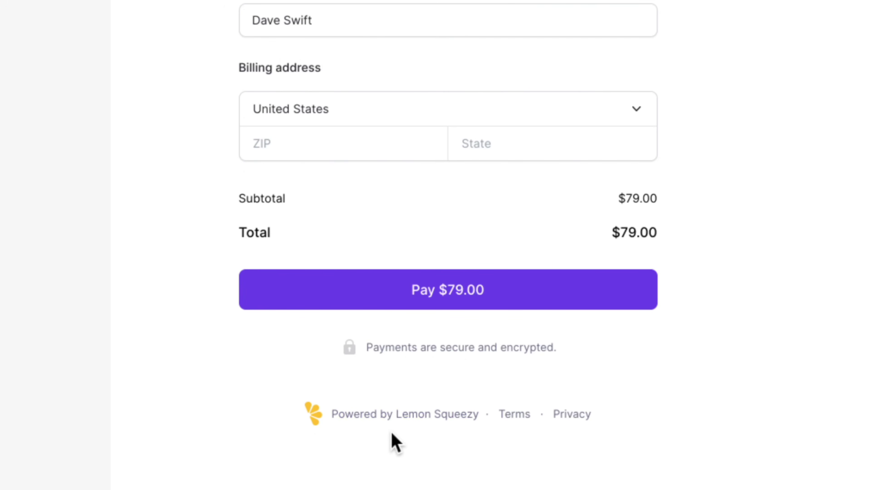
scroll(576, 403, "up", 3)
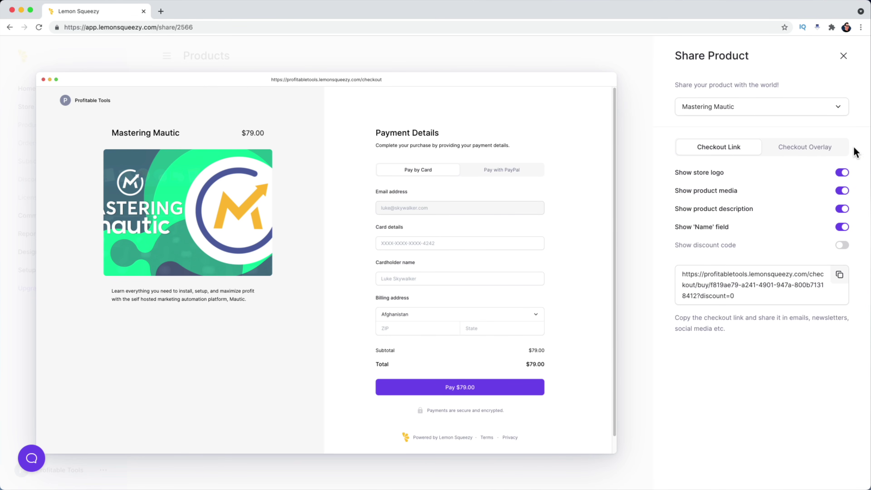
Step: Switch the product sharing to the checkout overlay and examine its preview, including the PayPal and card payment options
left_click(797, 150)
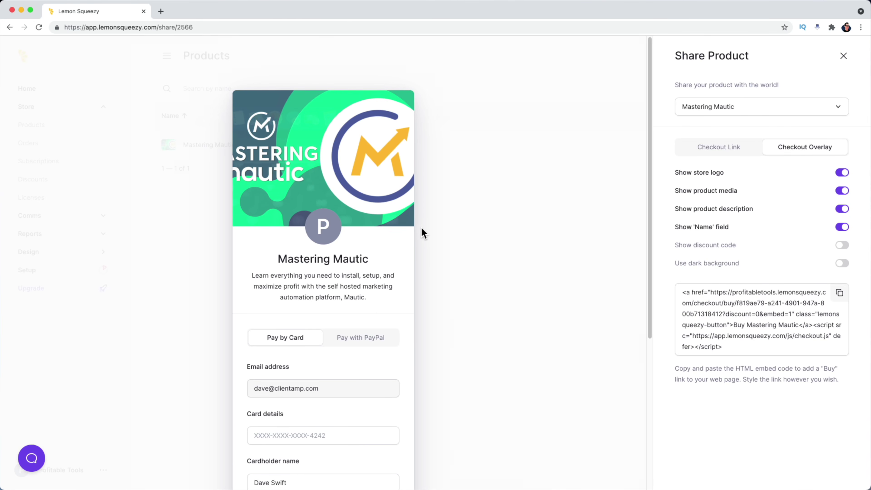
scroll(421, 230, "down", 5)
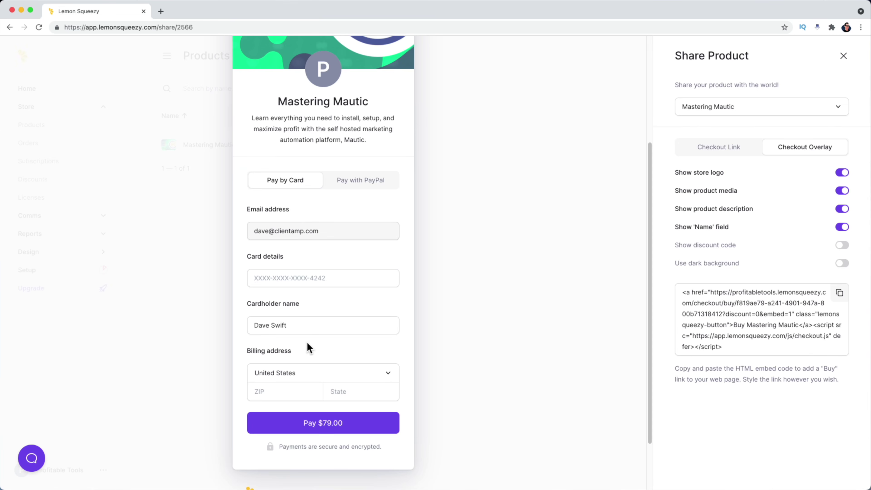
scroll(307, 346, "down", 2)
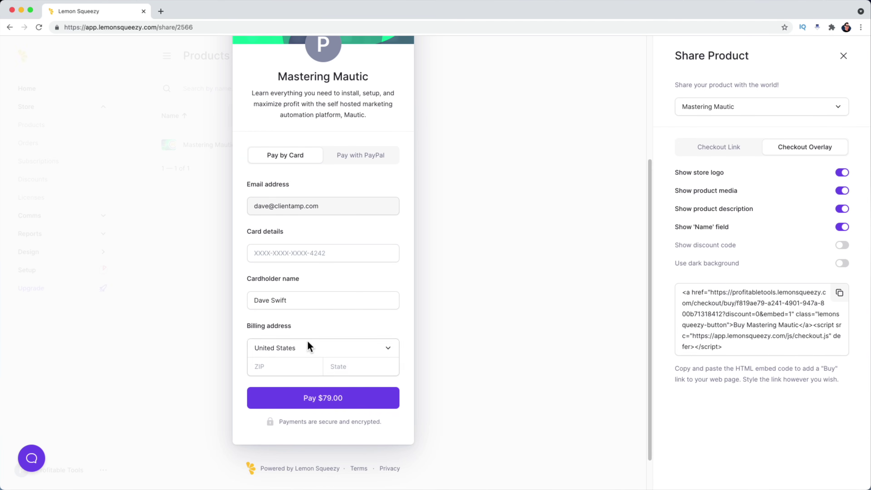
left_click(377, 163)
left_click(285, 155)
scroll(339, 248, "down", 1)
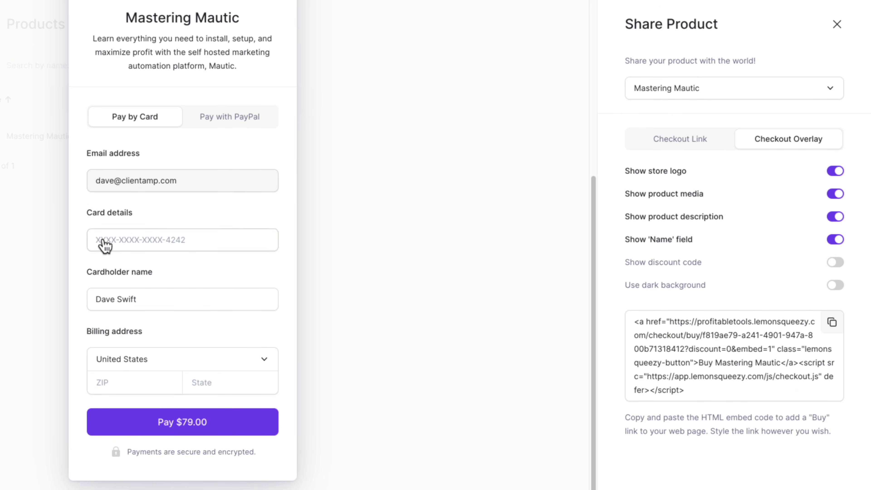
scroll(512, 346, "up", 5)
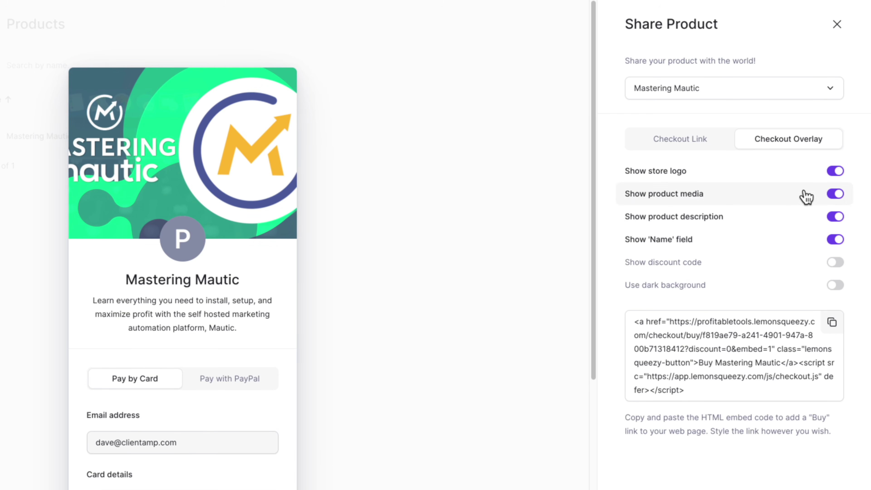
Step: Try out the checkout overlay with the store logo hidden and a dark background, and look through the preview
left_click(837, 172)
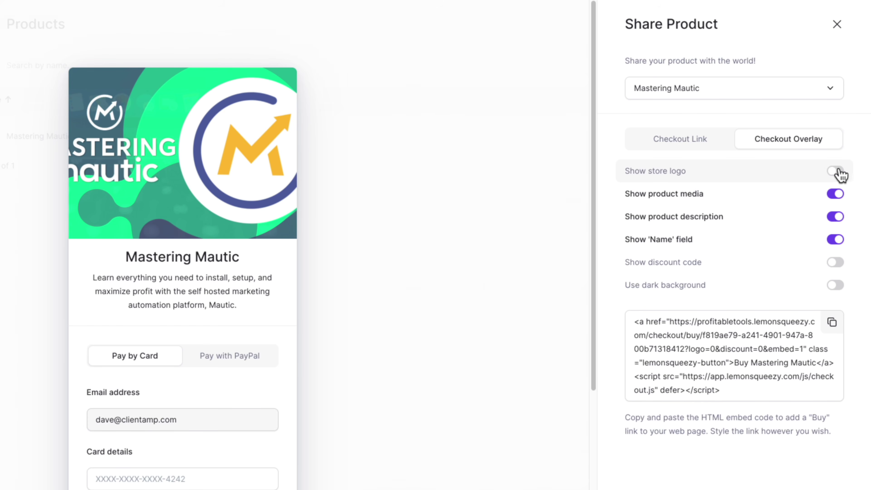
left_click(835, 288)
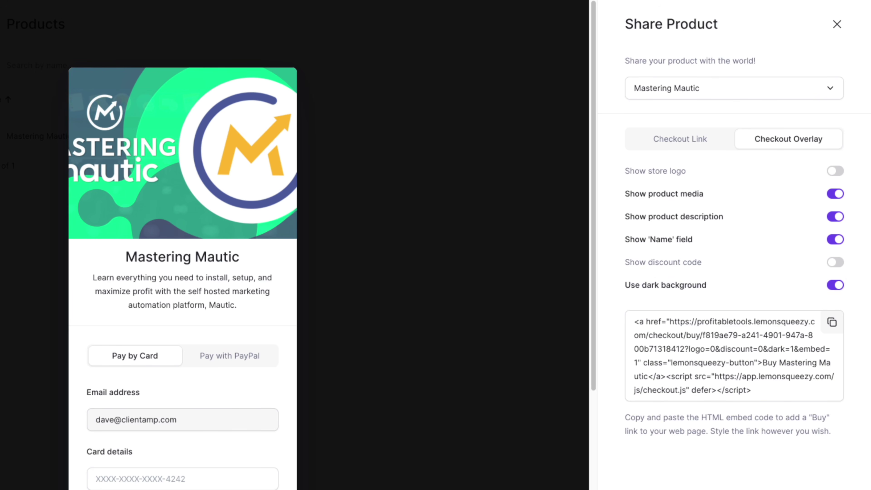
scroll(420, 297, "down", 3)
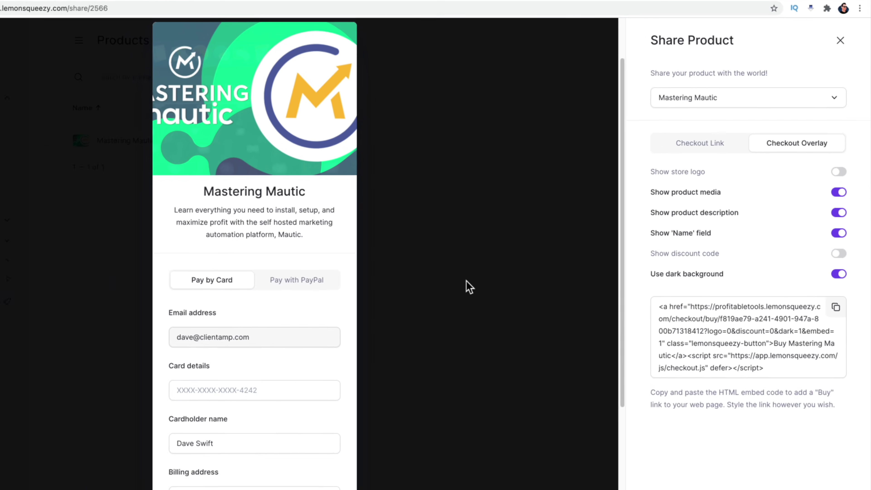
scroll(469, 286, "down", 3)
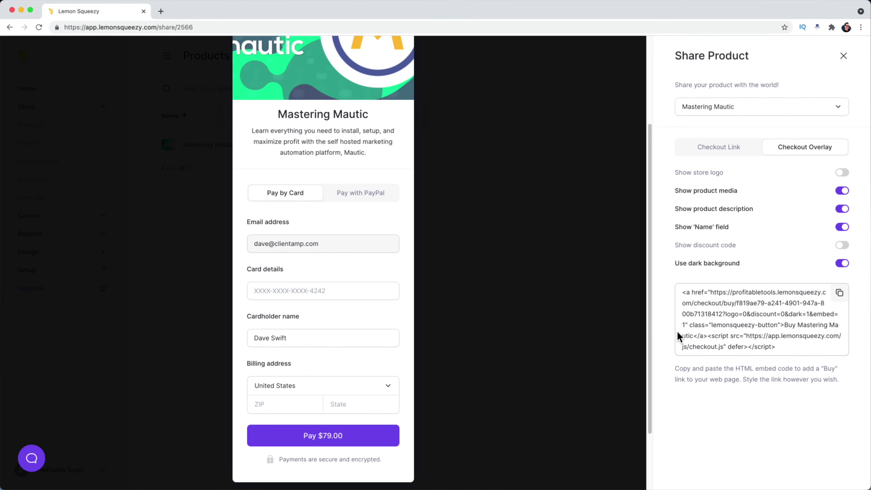
scroll(449, 401, "up", 4)
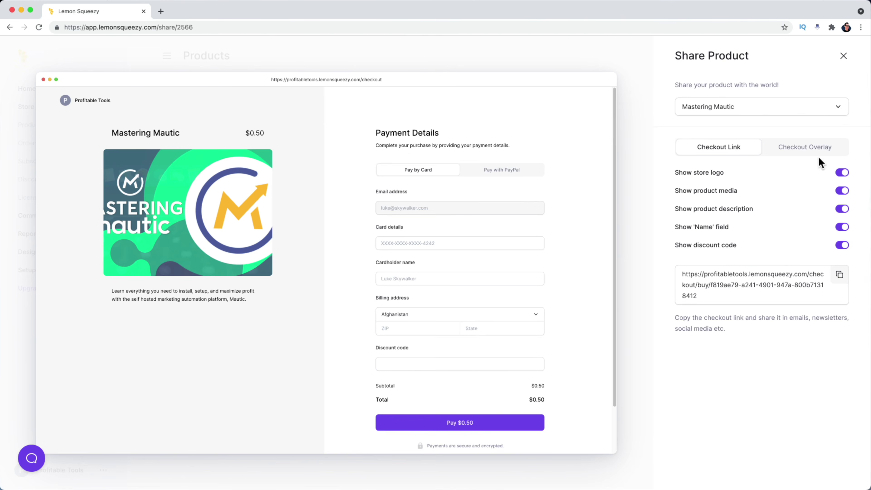
Step: Review the checkout overlay preview with the discount code option shown, and return to the checkout link version
left_click(816, 148)
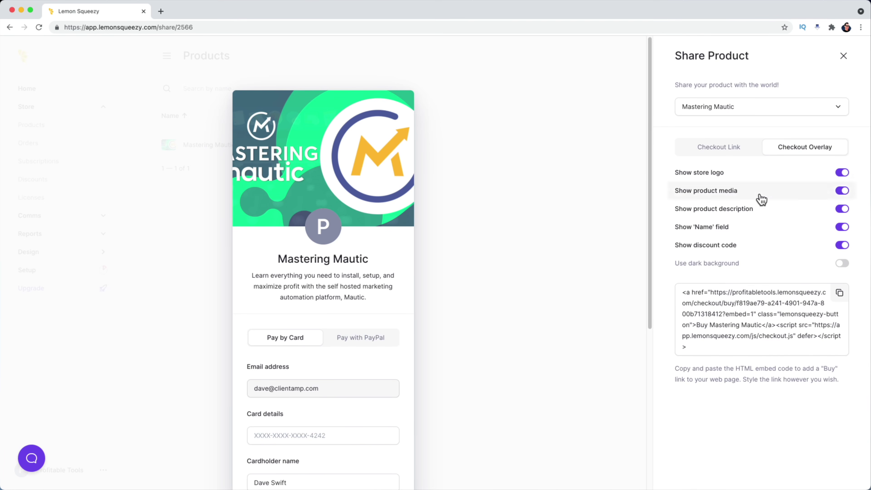
scroll(557, 358, "down", 2)
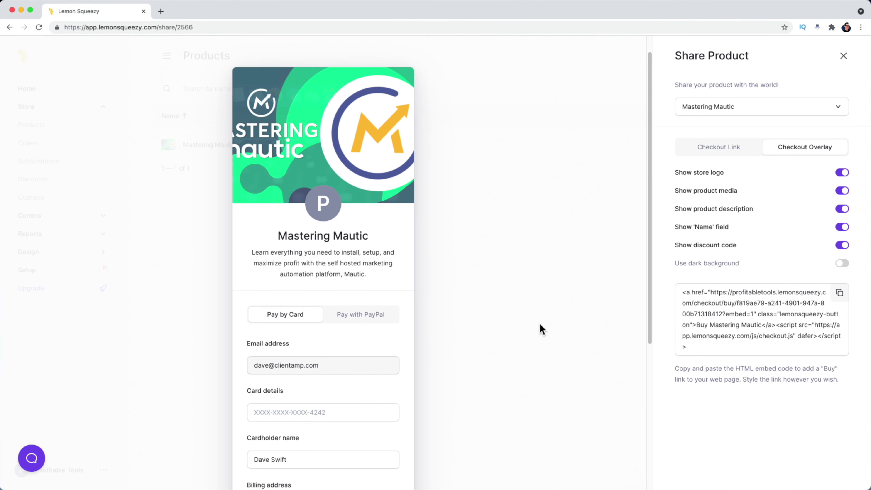
scroll(540, 325, "down", 5)
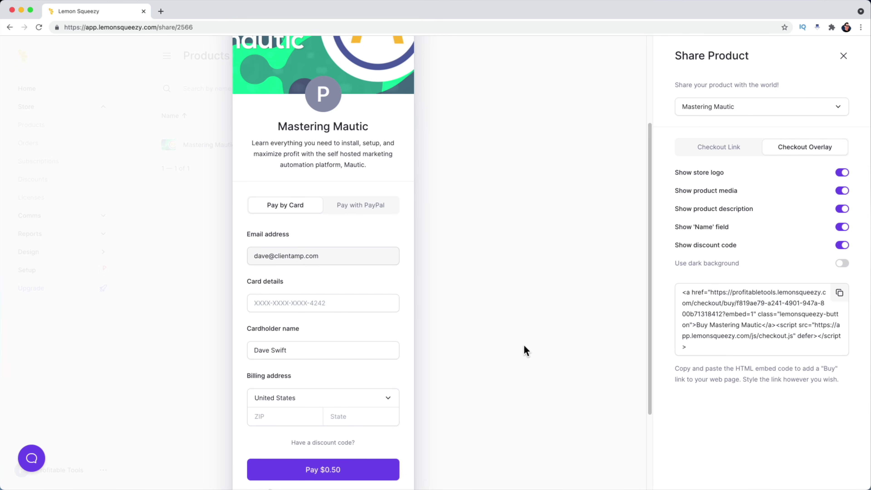
scroll(527, 350, "up", 5)
left_click(703, 146)
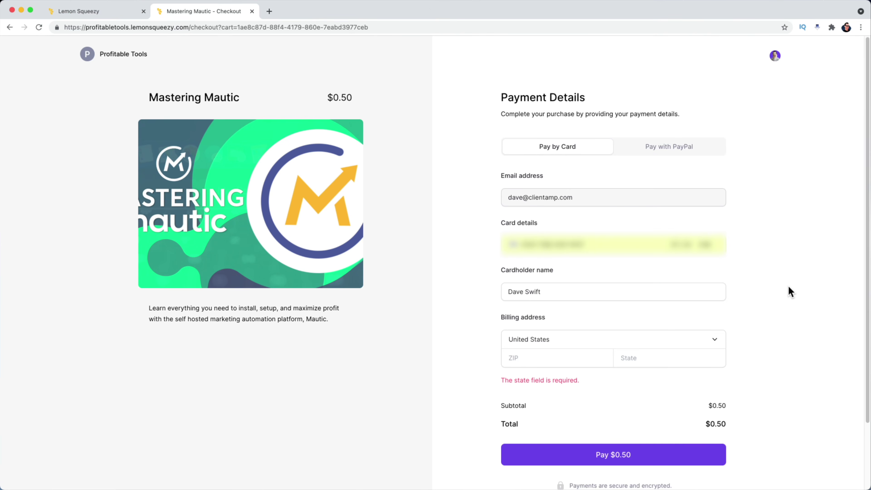
Step: Fill in the billing ZIP code and state on the "Mastering Mautic" checkout page and submit the $0.50 card payment
left_click(516, 361)
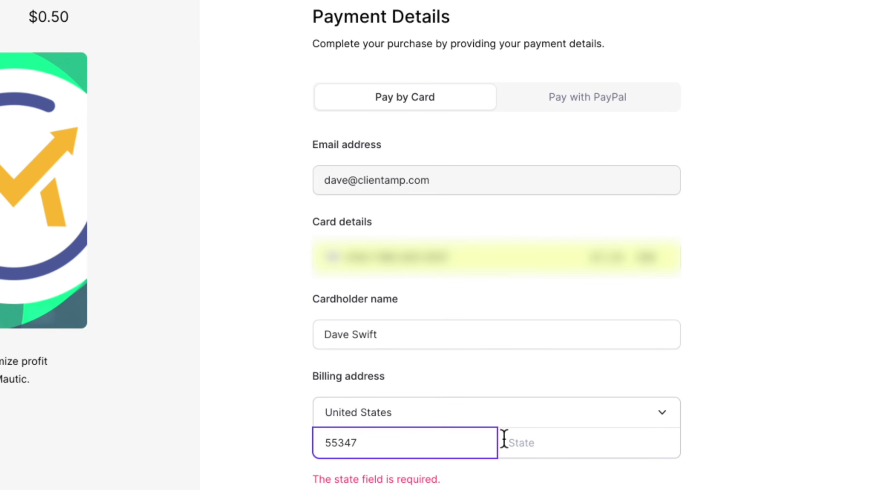
left_click(777, 416)
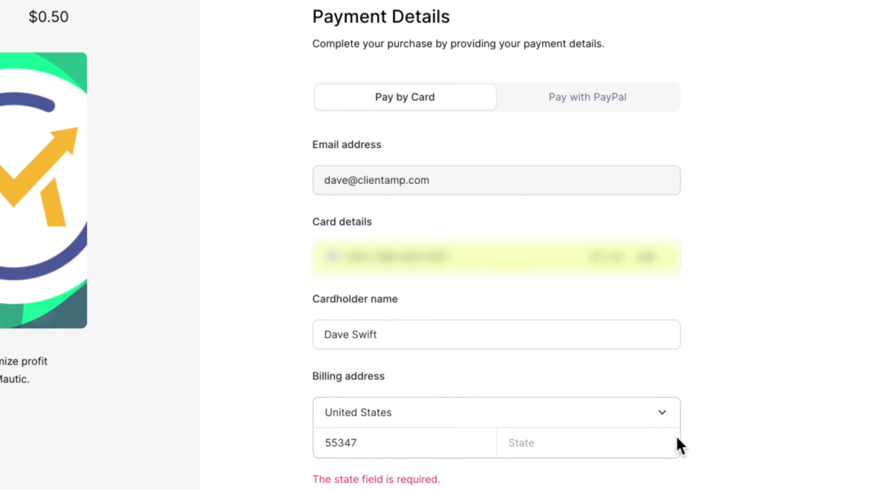
left_click(567, 446)
type("MN")
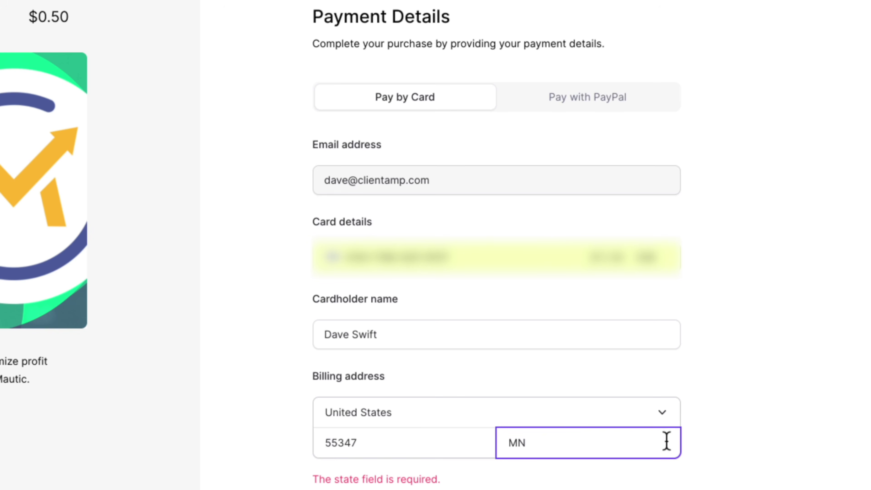
left_click(746, 443)
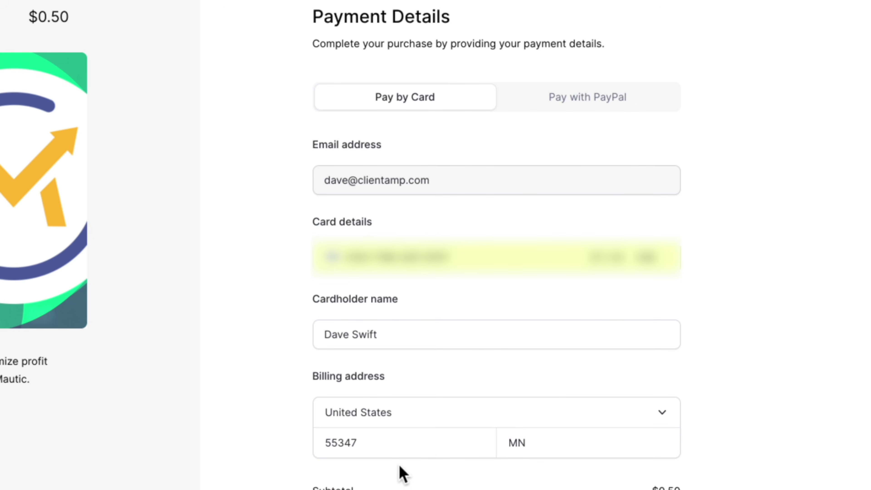
left_click(546, 442)
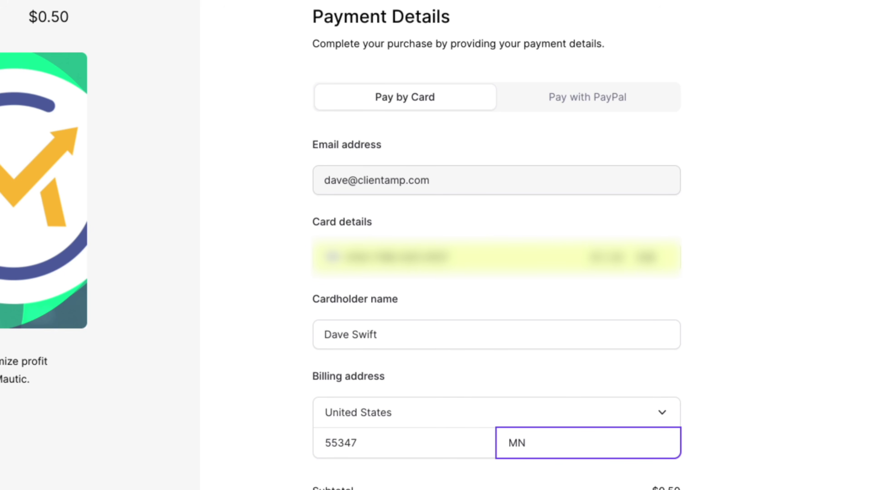
left_click(626, 442)
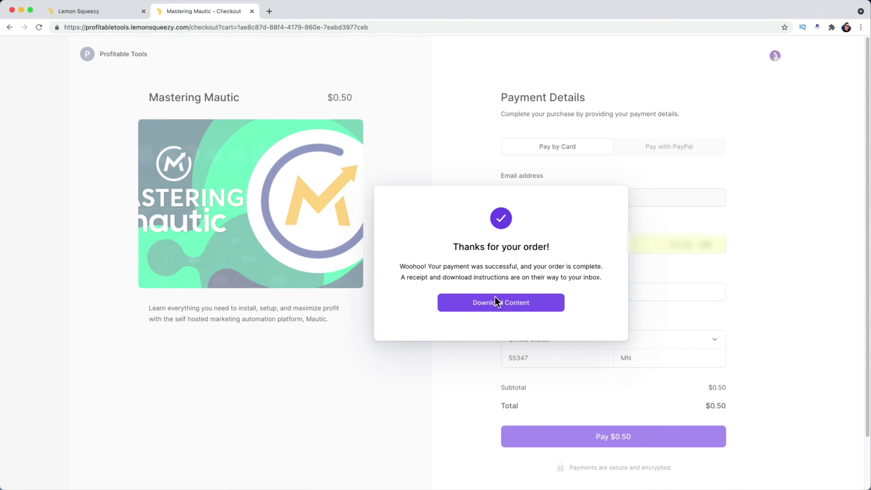
Step: Open the purchased content, view the file "Mautic FAQs.m4v", and return to the order page
left_click(519, 311)
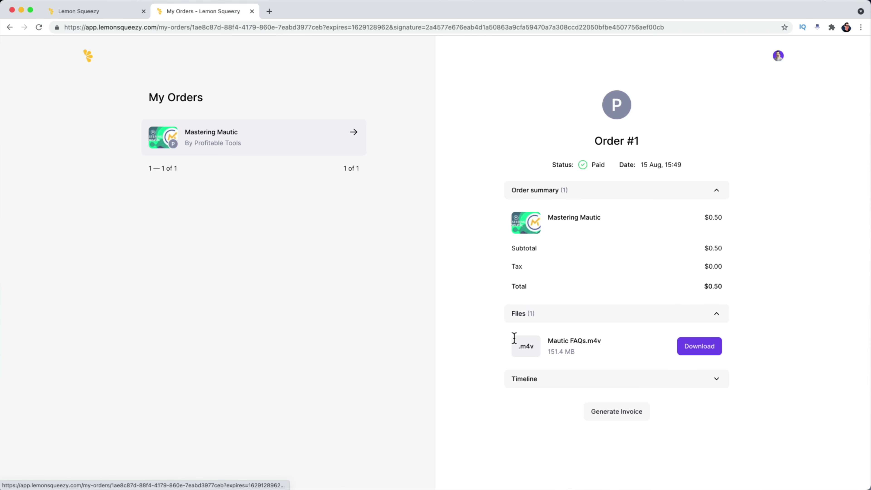
left_click(694, 351)
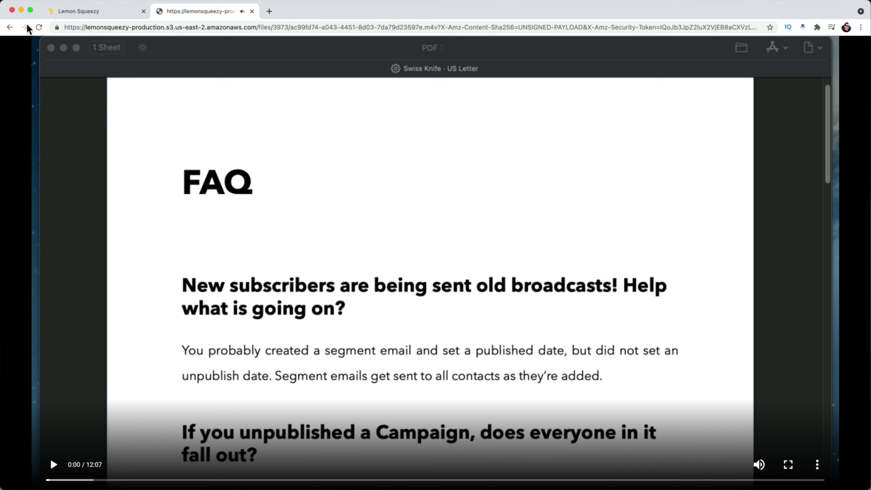
left_click(9, 27)
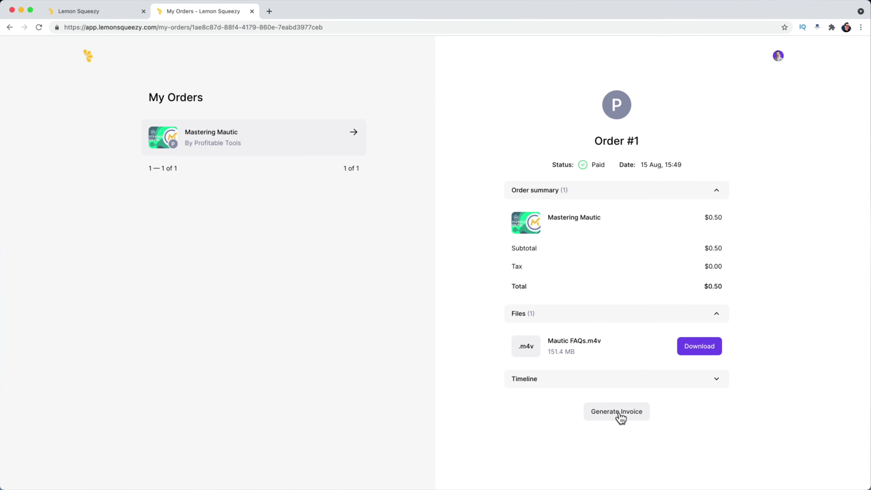
Step: Return to the store dashboard, check the new order's options in the Orders list, and view the purchase receipt e-mail
key("ctrl+shift+Tab")
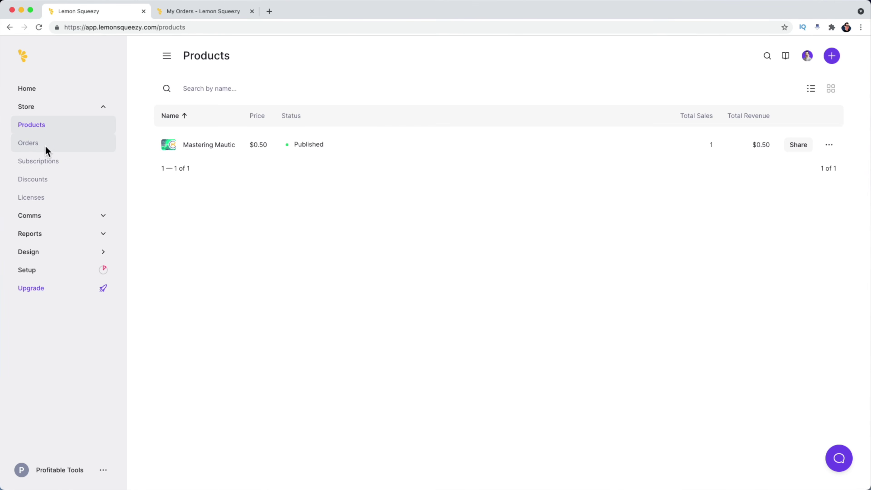
left_click(36, 147)
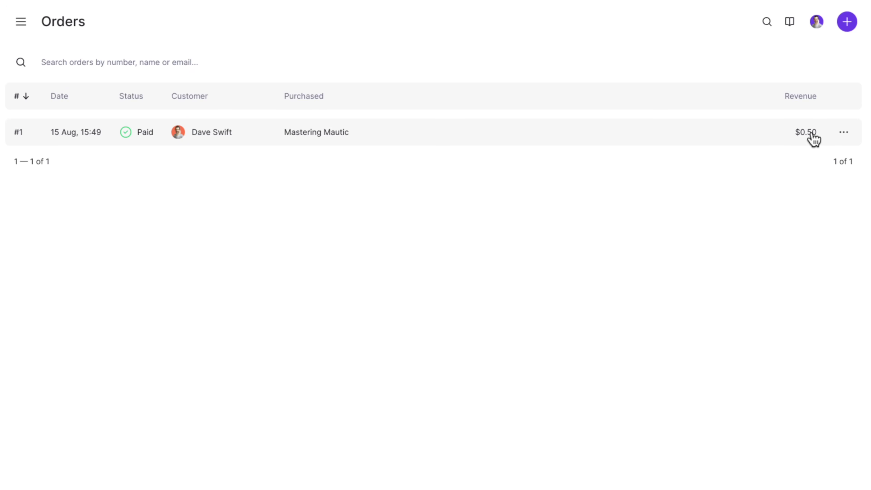
left_click(843, 134)
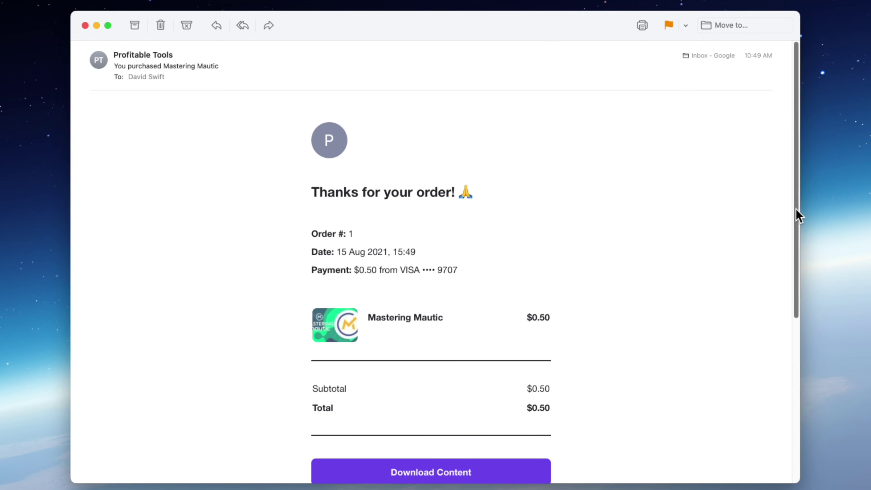
left_click_drag(796, 208, 818, 205)
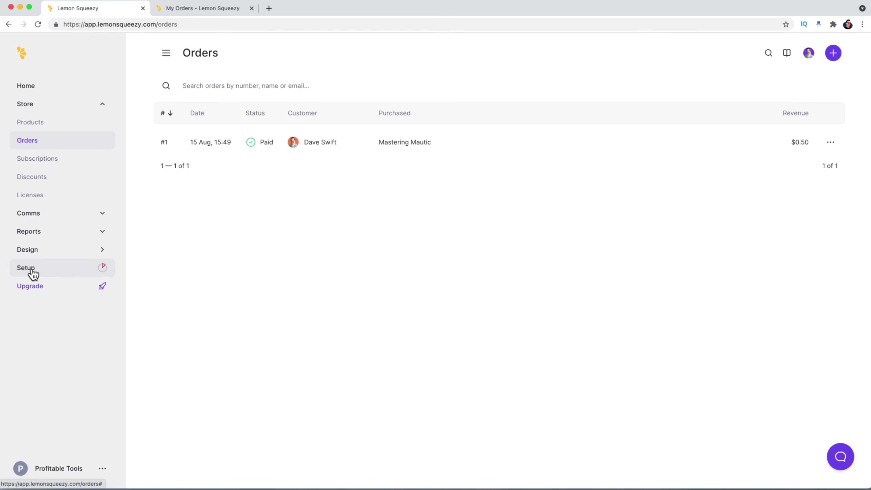
Step: Open the store's setup checklist and look through its required and additional steps
left_click(39, 269)
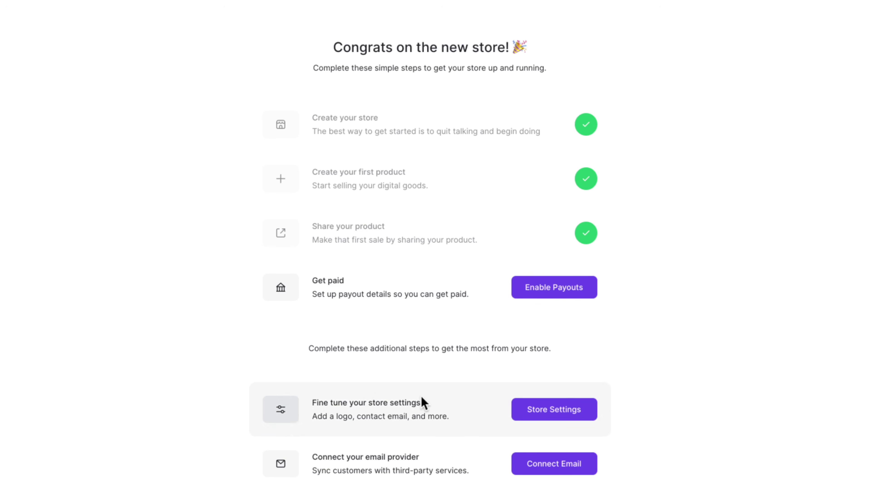
scroll(467, 420, "down", 1)
scroll(467, 421, "down", 2)
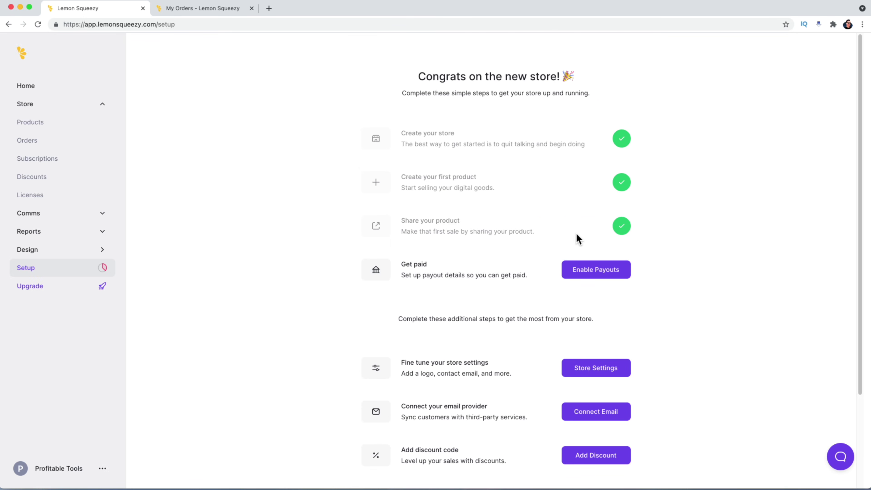
Step: Start enabling payouts with a bank account as the payout method and open its Stripe onboarding form
left_click(604, 279)
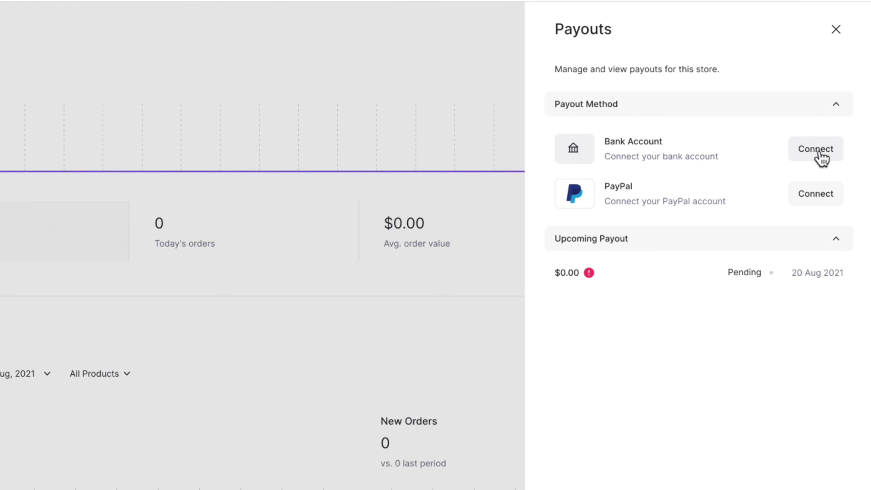
left_click(820, 155)
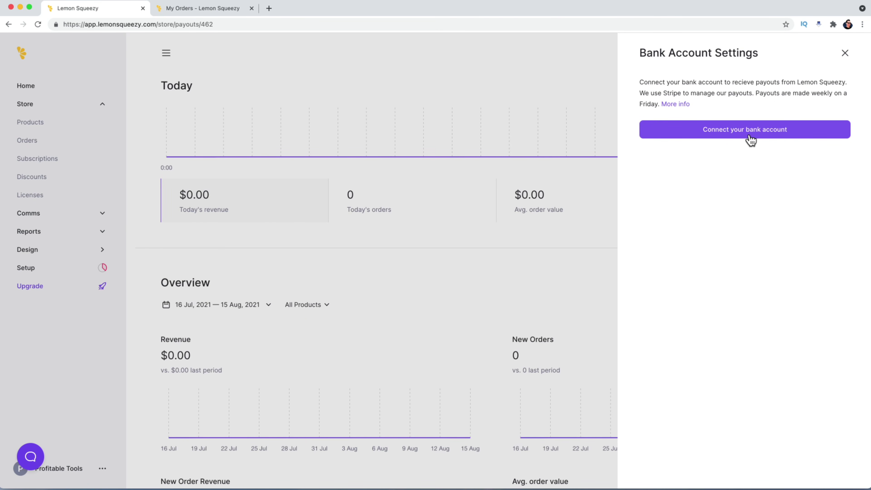
left_click(768, 136)
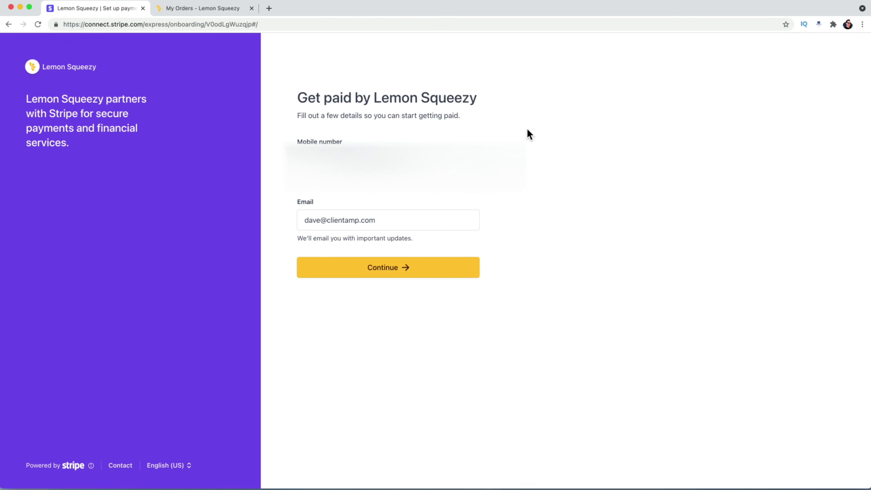
Step: Sign in to Stripe with the account password and complete the payout onboarding, starting with the type of business
left_click(397, 272)
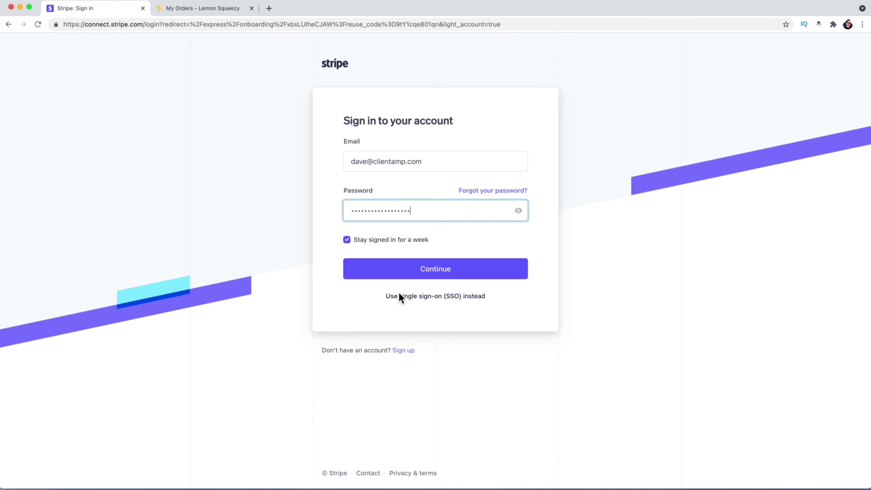
left_click(428, 276)
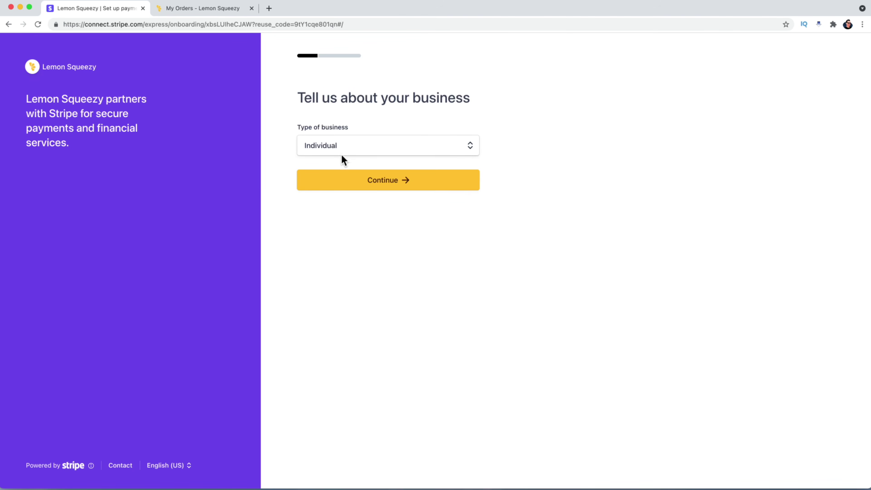
left_click(348, 150)
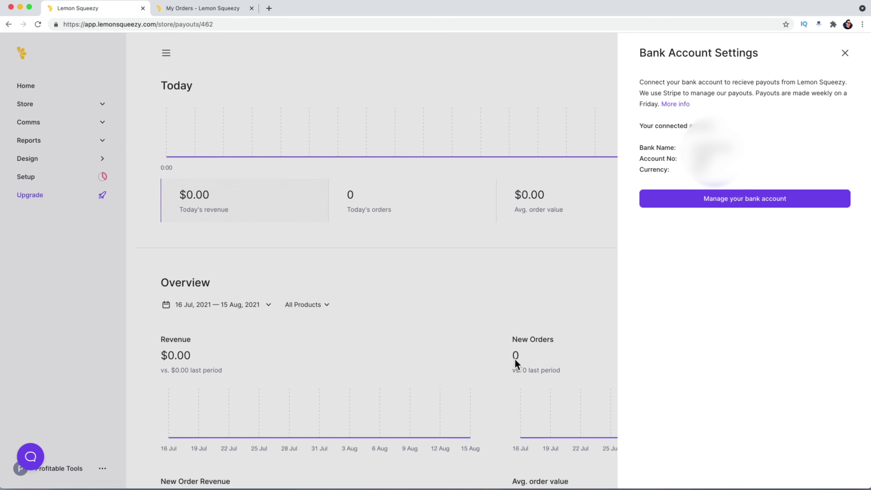
left_click(514, 358)
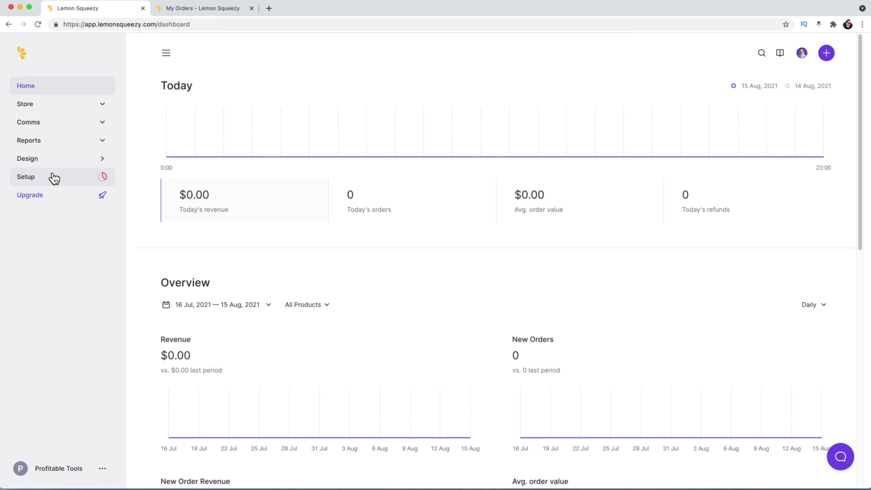
Step: Open the store settings from the setup checklist and upload the green bar-chart logo as the store's avatar
left_click(54, 178)
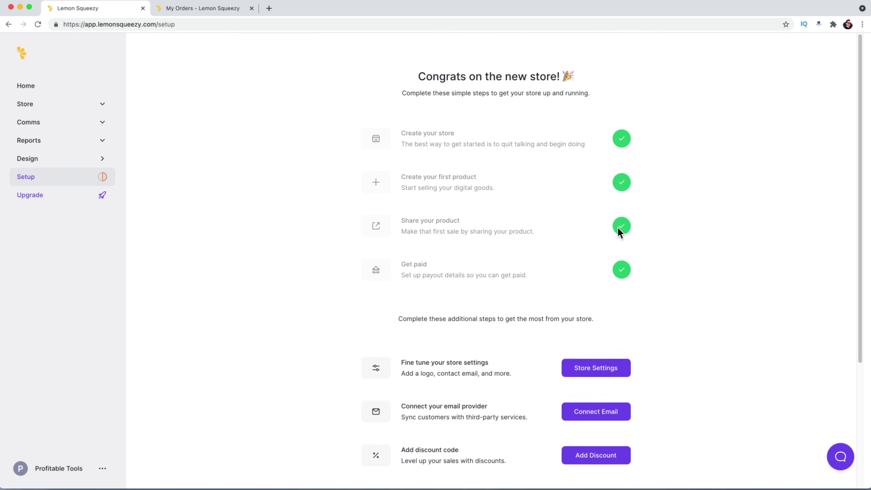
scroll(708, 237, "down", 1)
scroll(708, 236, "down", 3)
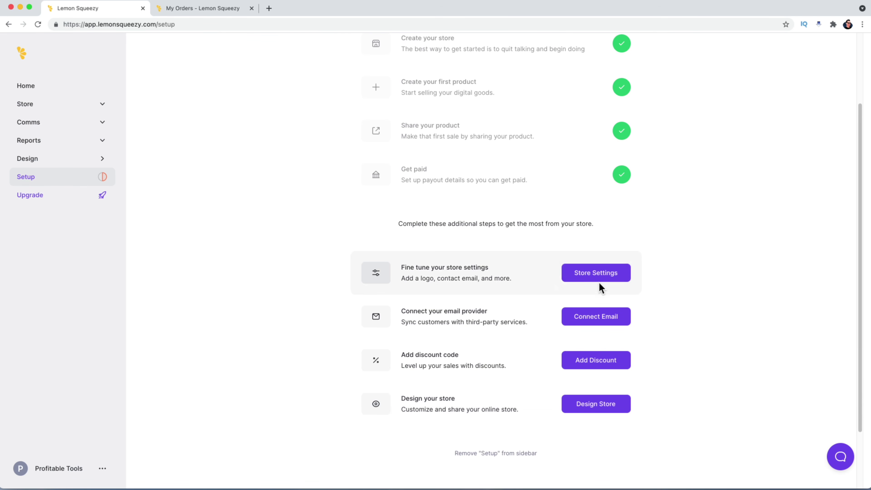
left_click(598, 273)
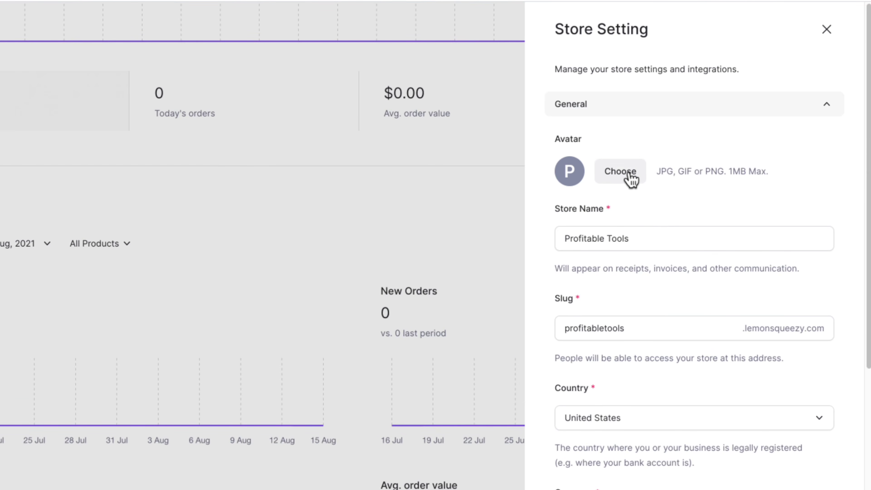
left_click(629, 174)
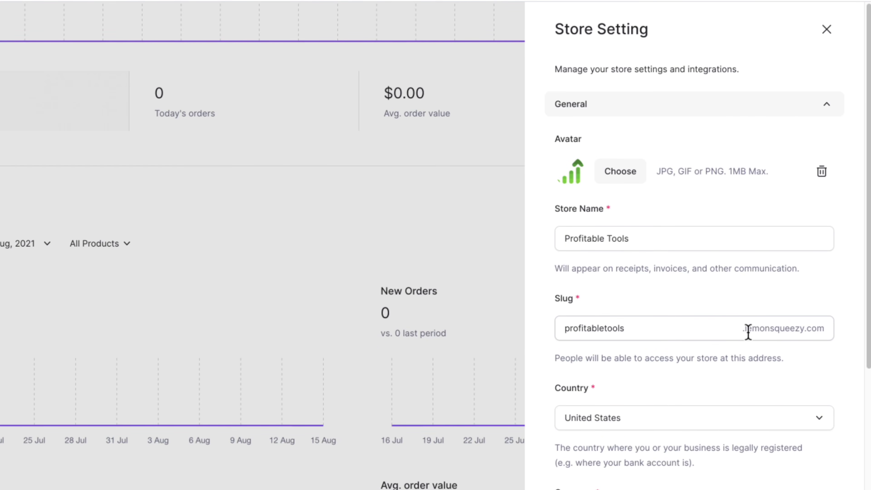
Step: Review the store's slug, country, currency, contact email and integrations settings, and save the store settings
scroll(708, 348, "down", 2)
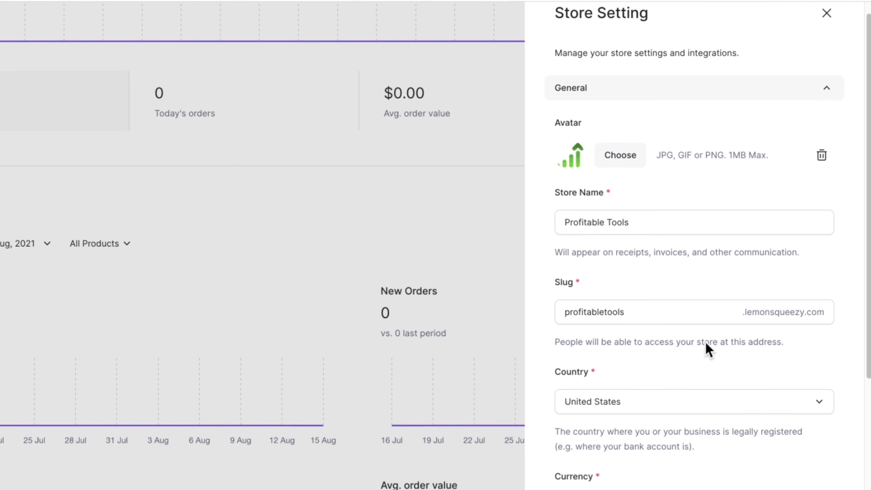
scroll(707, 349, "down", 1)
scroll(770, 315, "down", 4)
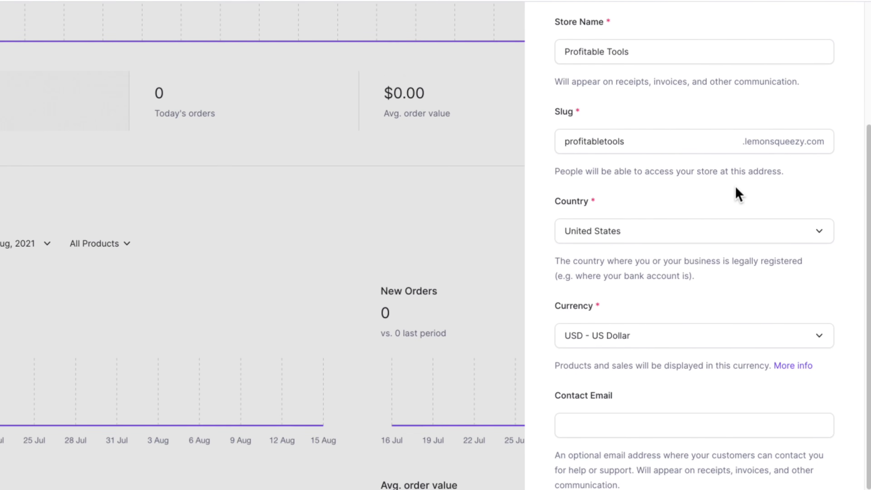
scroll(726, 197, "down", 1)
scroll(725, 196, "down", 1)
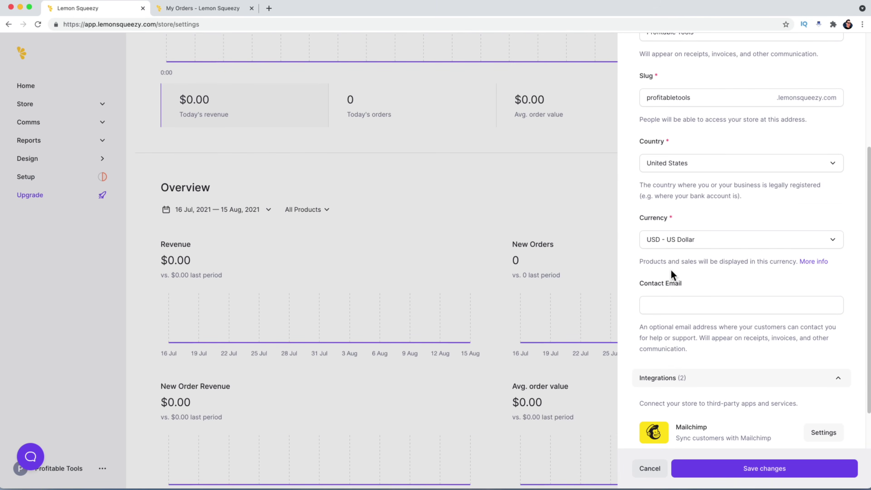
scroll(672, 274, "down", 2)
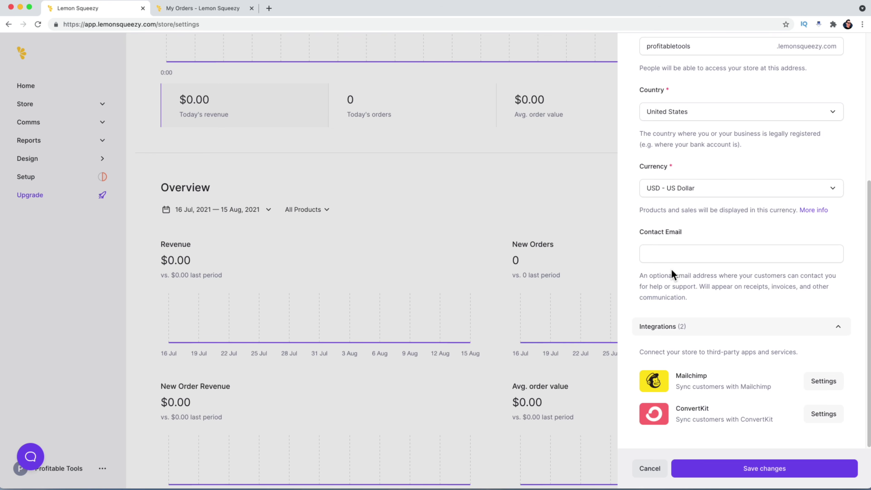
left_click(669, 252)
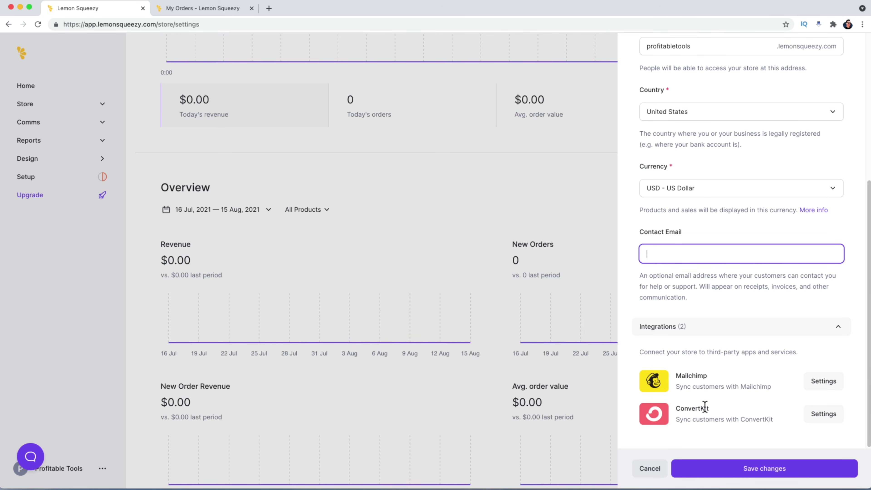
left_click(736, 468)
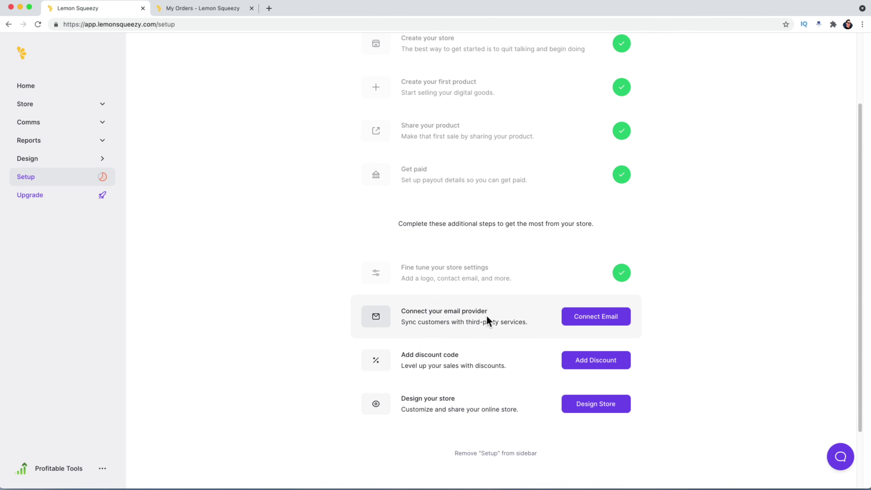
Step: Check the email provider integrations for Mailchimp and ConvertKit, and return to the setup checklist
left_click(591, 319)
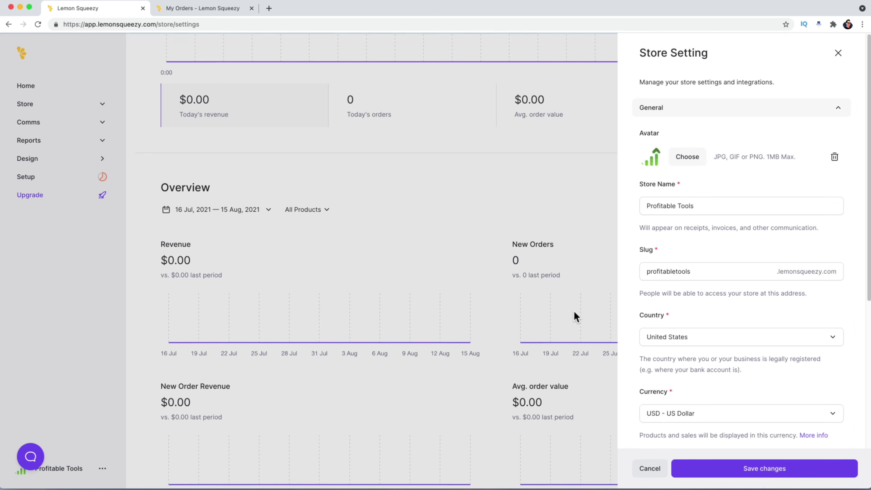
scroll(707, 307, "down", 7)
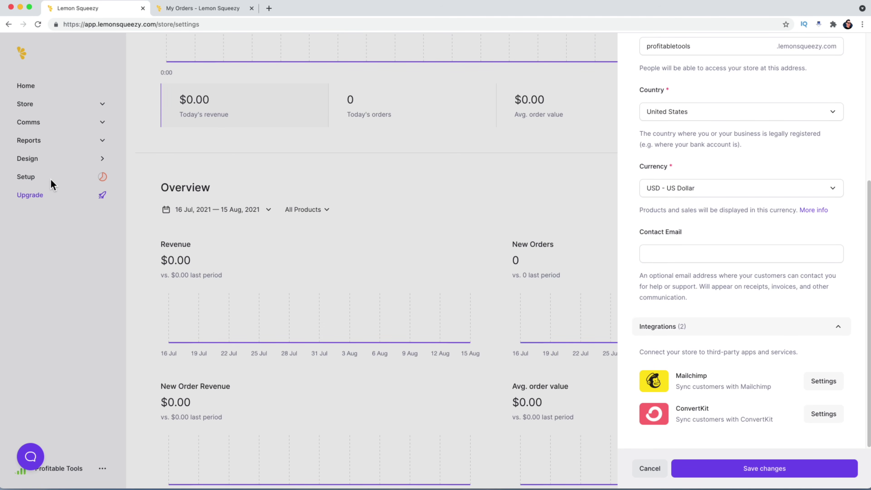
left_click(36, 176)
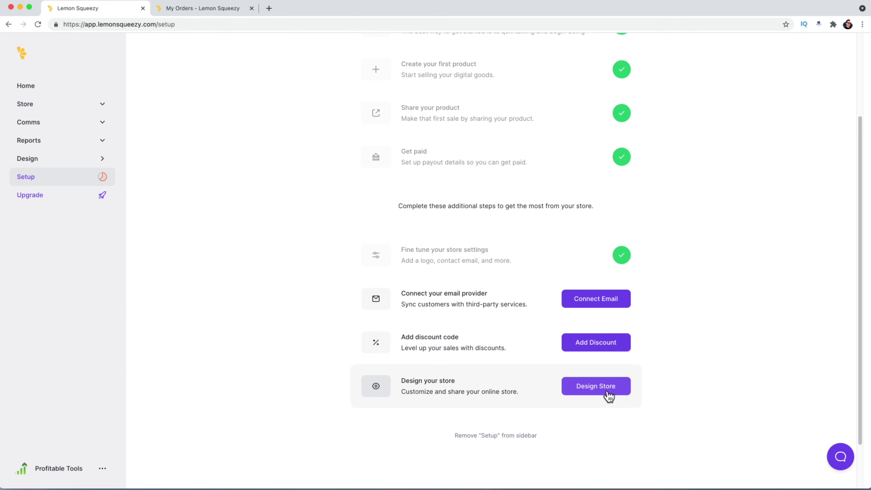
Step: Open the store design editor from the setup checklist and switch the store header off and on again
left_click(608, 394)
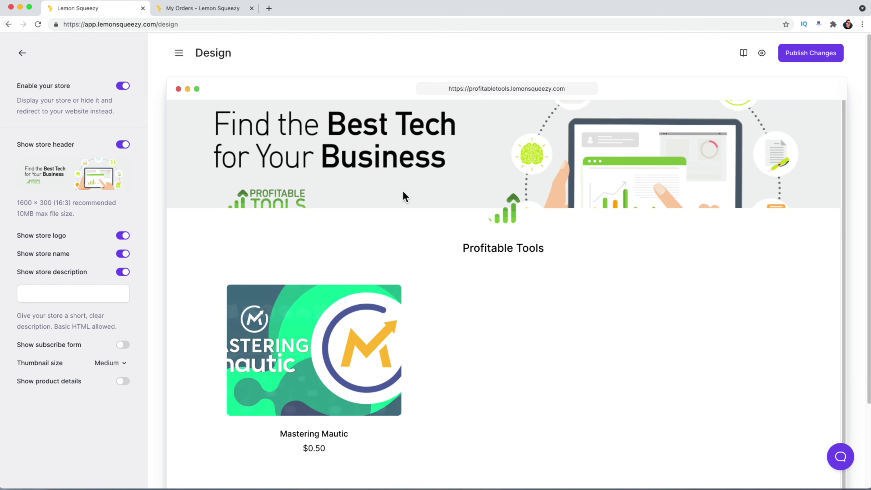
left_click(124, 146)
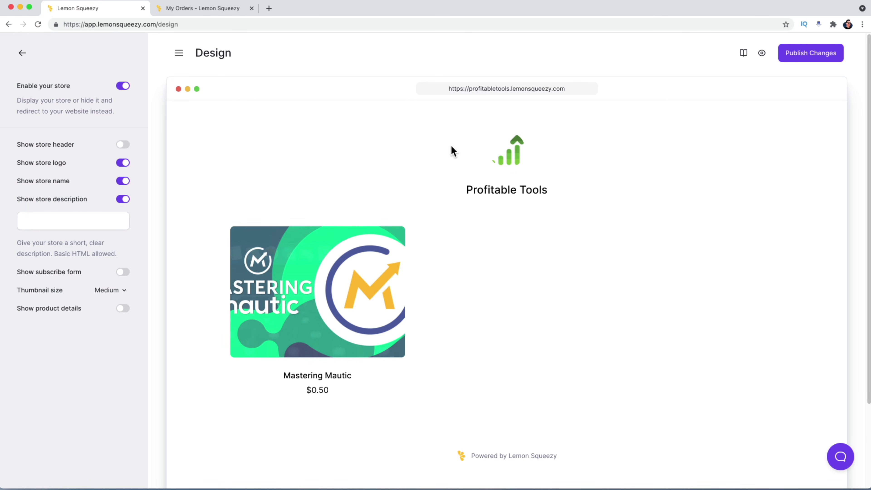
left_click(122, 145)
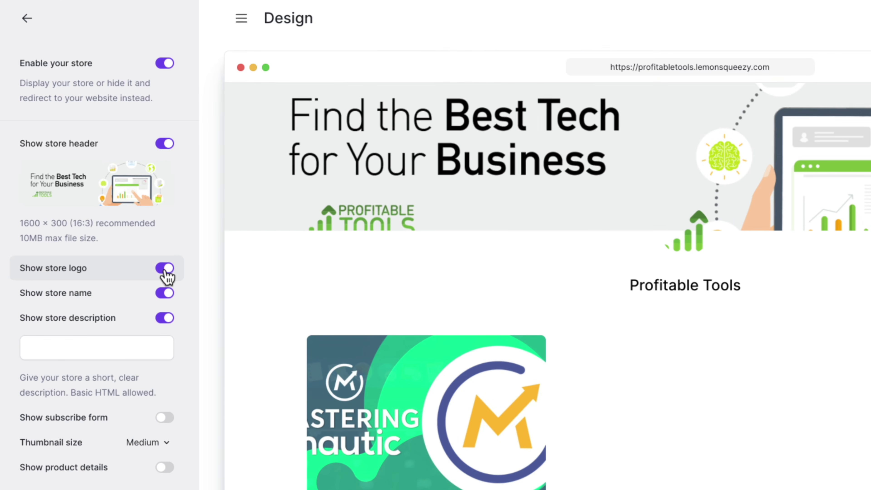
Step: Hide the store logo, store name and store description on the storefront
left_click(165, 269)
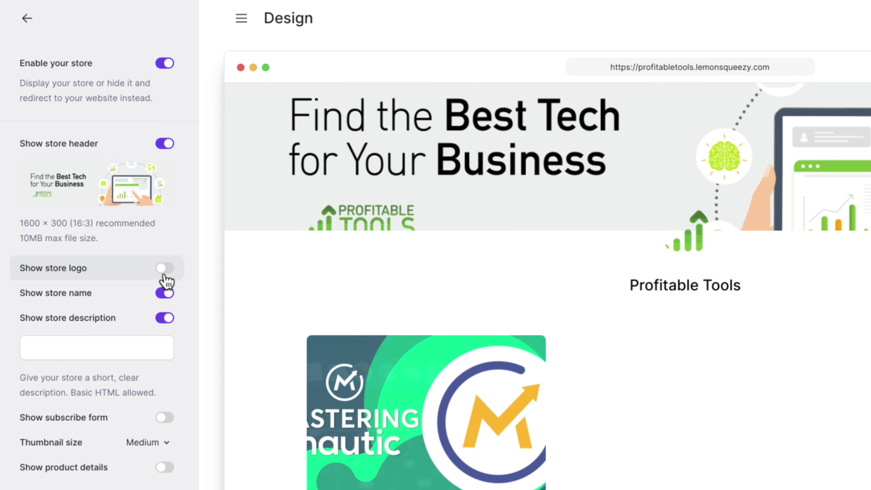
left_click(165, 292)
left_click(165, 318)
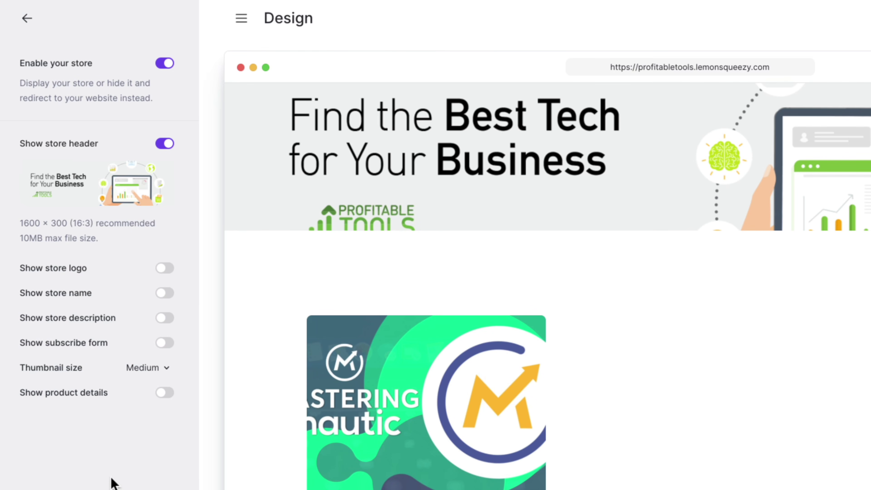
Step: Show the store description with the text "Learn to use software to build an online business." and show the store name and logo
left_click(164, 321)
left_click(130, 344)
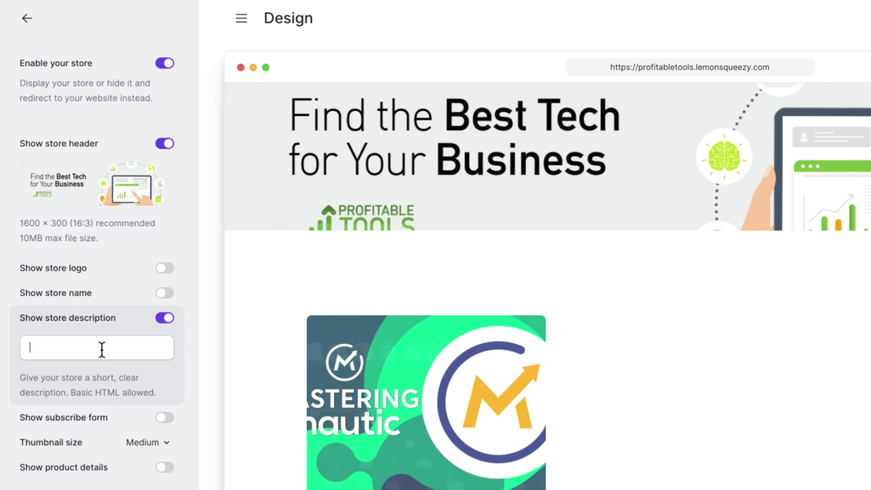
type("Learn to use software to build an online business.")
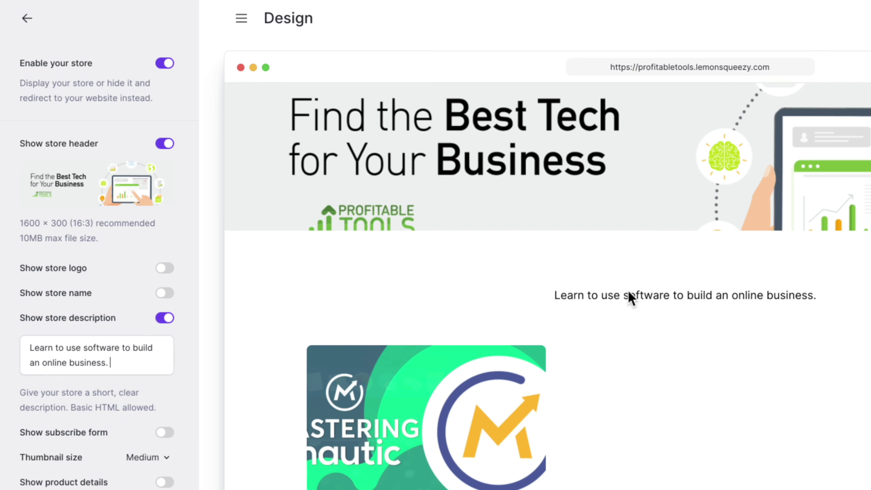
left_click(166, 293)
left_click(165, 270)
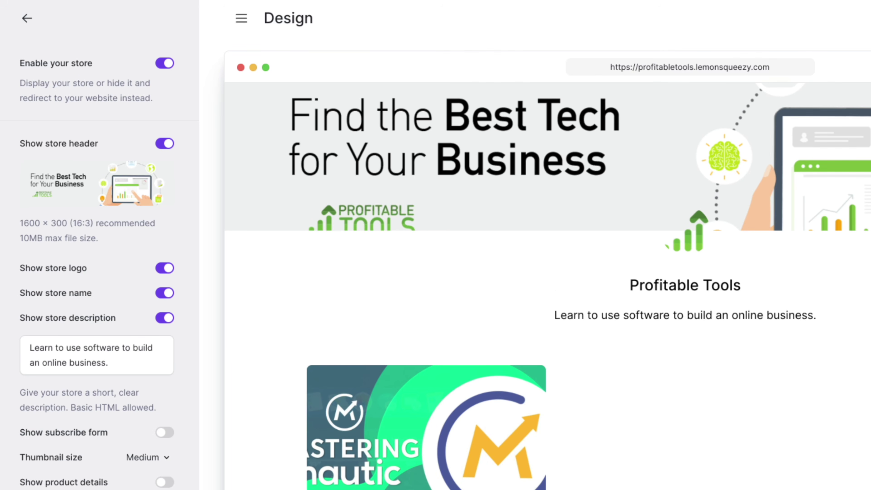
Step: Switch the storefront's subscribe form on, off and on again, leaving it enabled
left_click(23, 440)
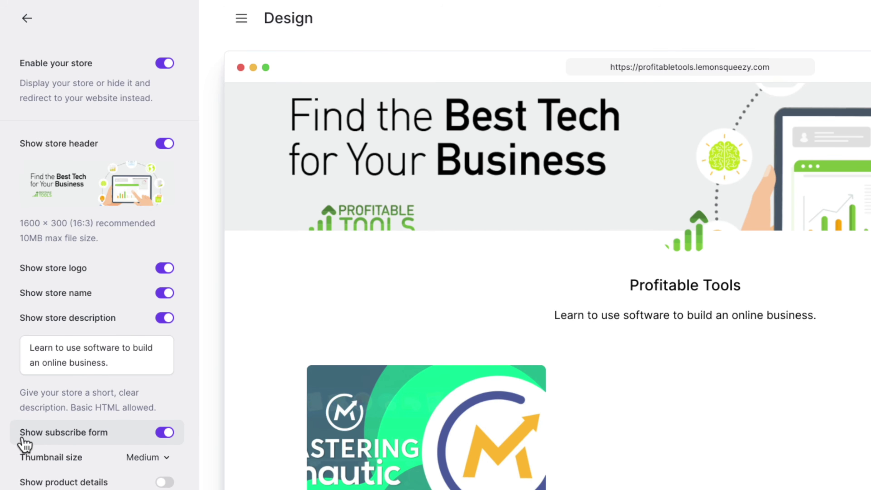
left_click(165, 435)
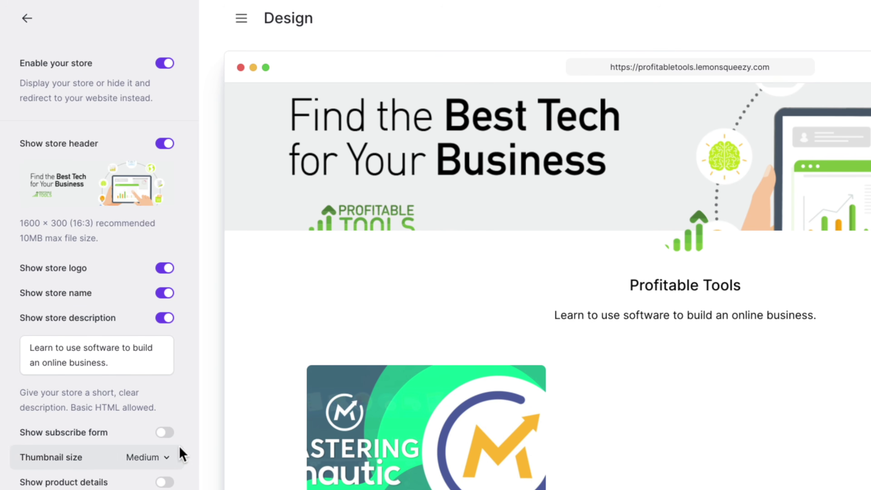
left_click(160, 434)
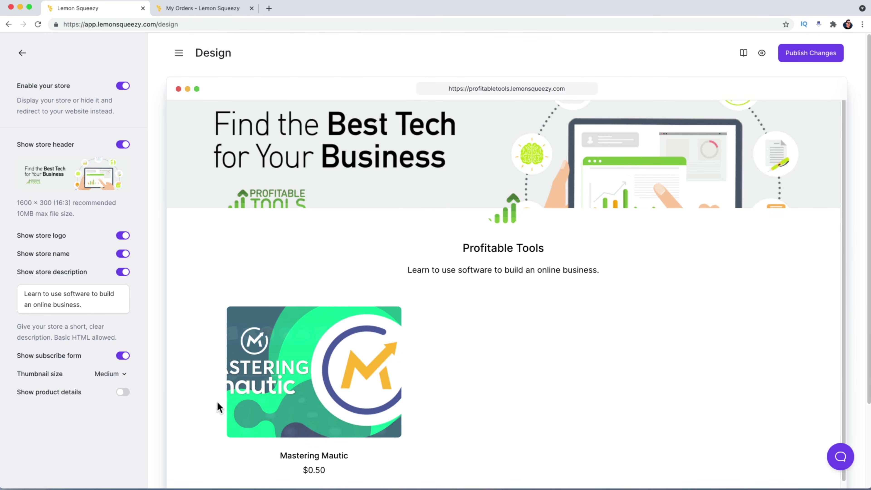
Step: Try the Small and Large thumbnail sizes, and show the product details on the storefront
left_click(110, 373)
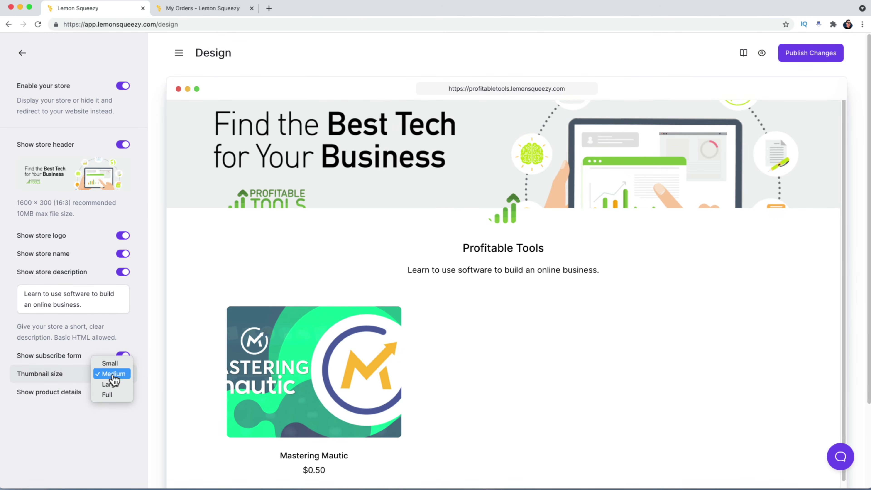
left_click(110, 363)
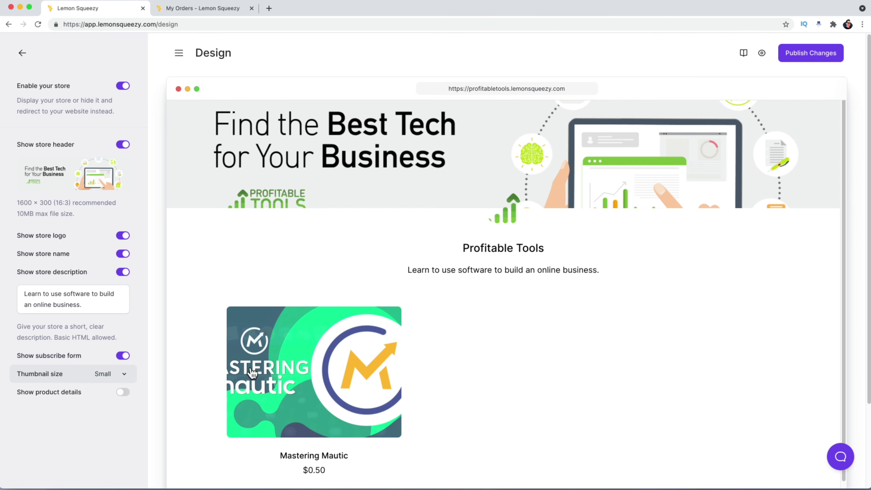
left_click(112, 377)
left_click(111, 395)
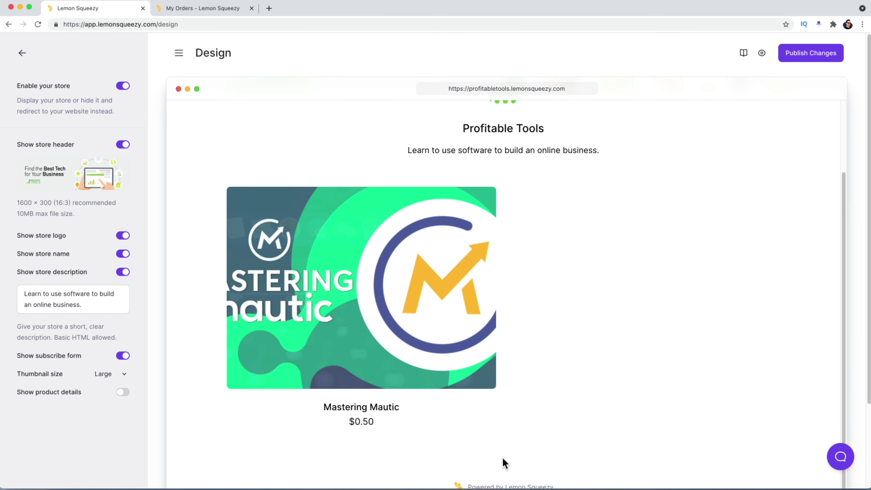
left_click(123, 392)
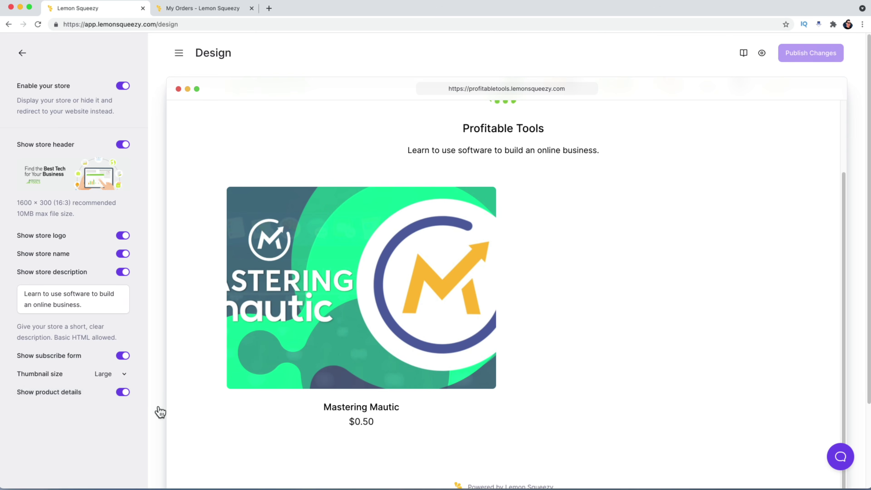
scroll(300, 395, "down", 5)
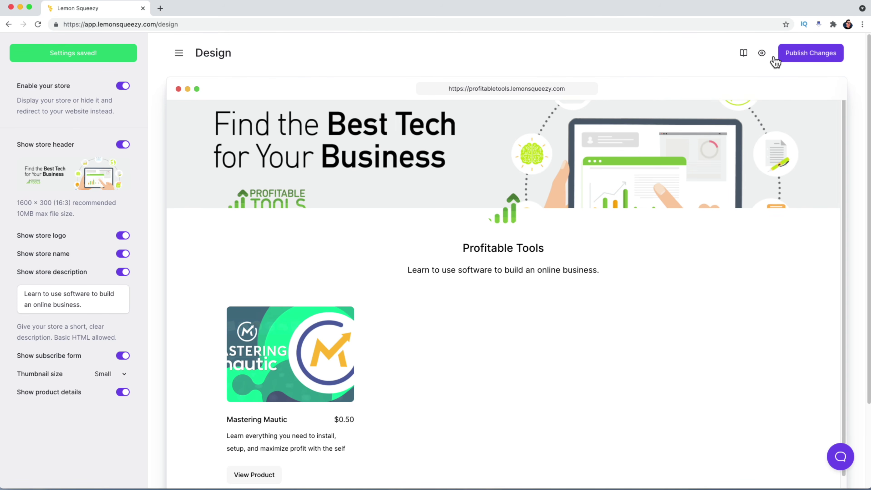
Step: Open the live storefront, examine its iPhone X mobile layout with the developer tools, and return to the desktop view
left_click(765, 52)
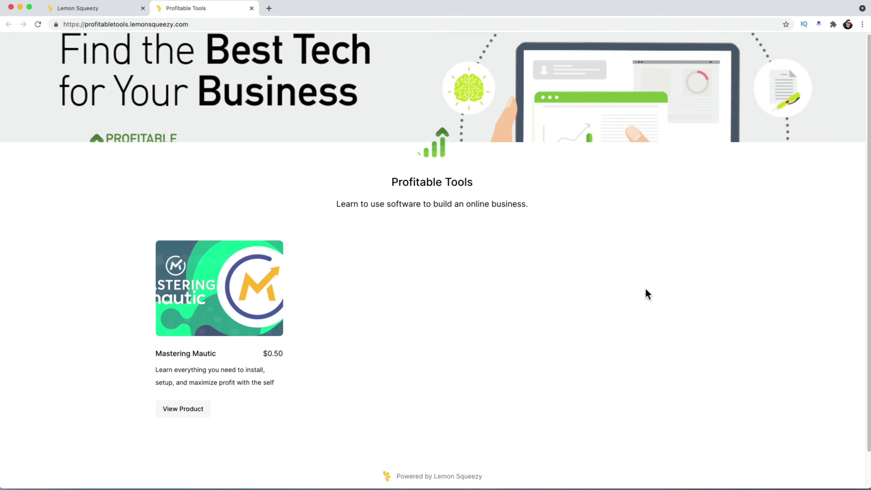
key("super+alt+i")
scroll(483, 293, "down", 3)
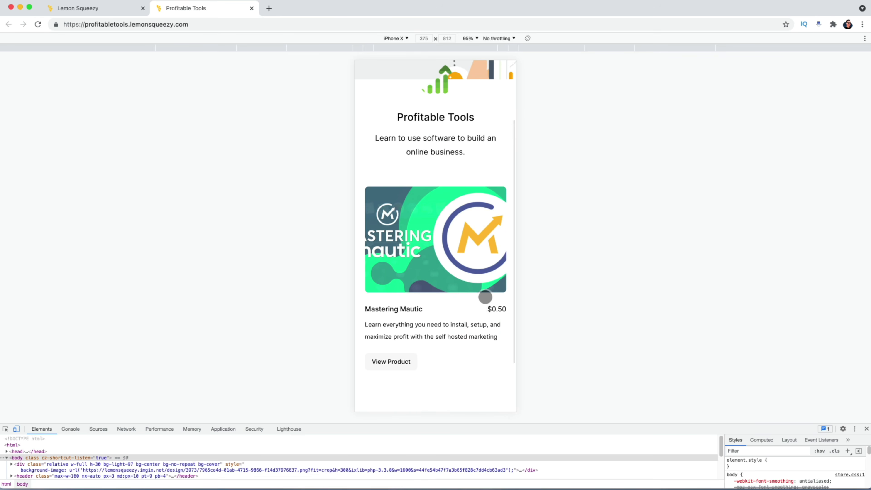
scroll(483, 294, "up", 3)
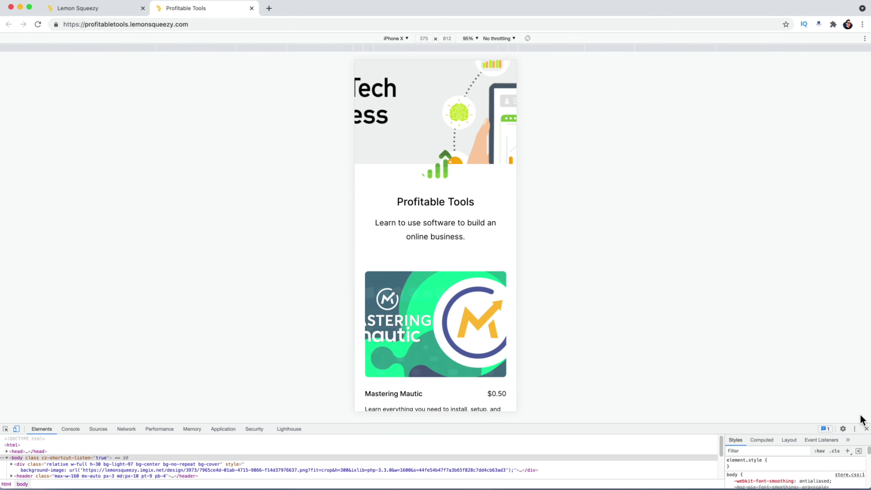
left_click(866, 429)
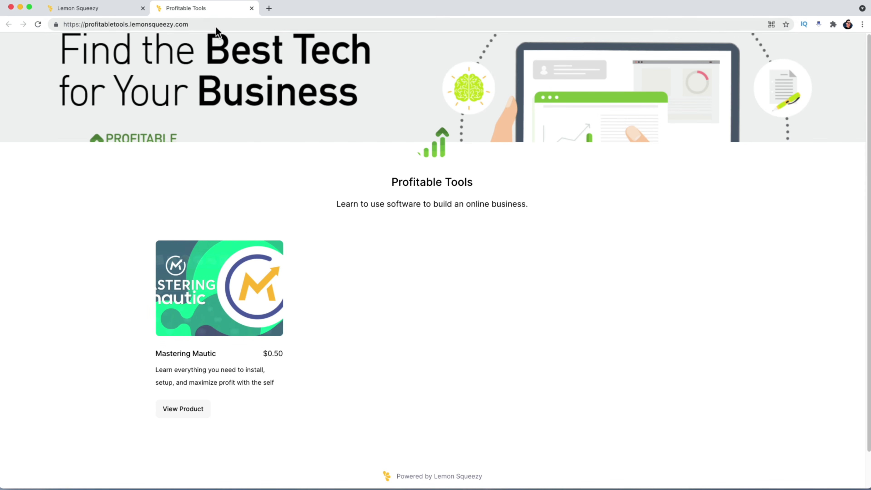